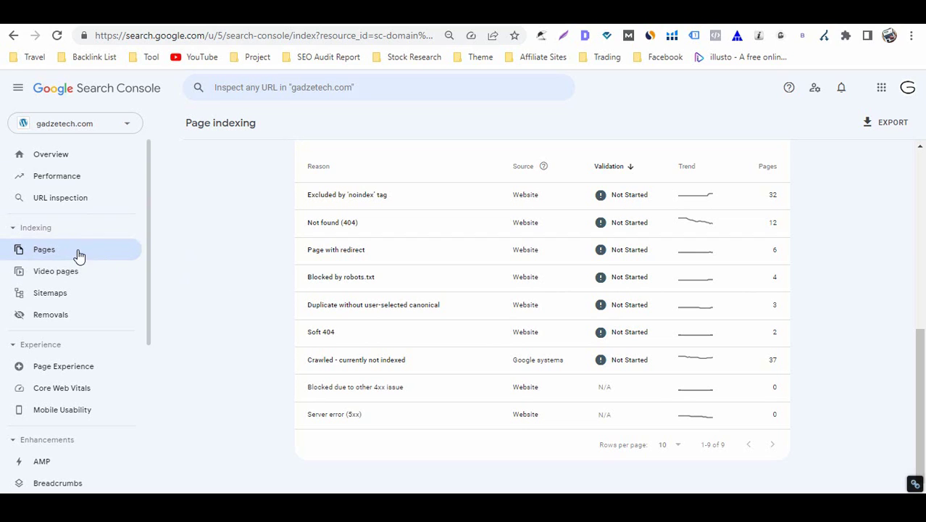
Step: View the Sitemaps report with the submitted sitemap, and the Page Experience overview for gadzetech.com
{"action": "scroll", "coordinate": [72, 239], "scroll_direction": "down", "scroll_amount": 2}
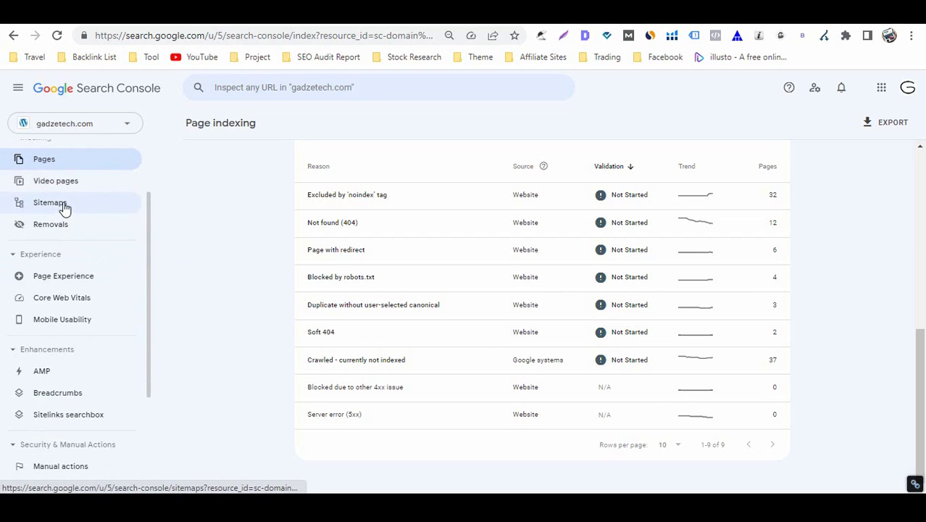
{"action": "left_click", "coordinate": [64, 207]}
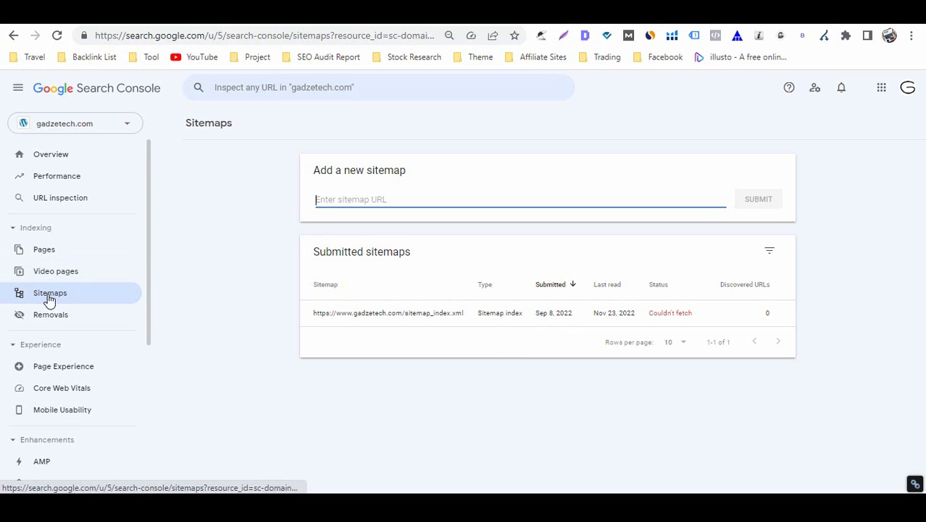
{"action": "scroll", "coordinate": [45, 345], "scroll_direction": "down", "scroll_amount": 1}
{"action": "scroll", "coordinate": [46, 345], "scroll_direction": "down", "scroll_amount": 1}
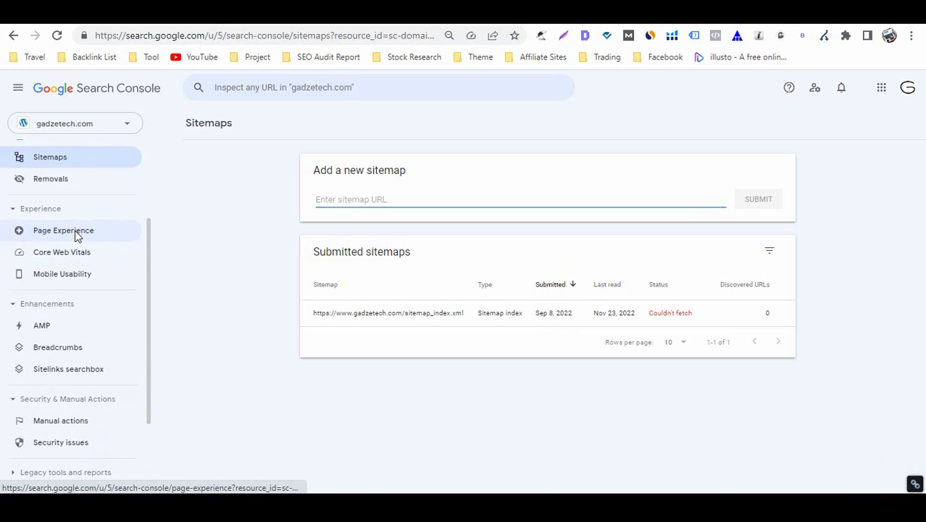
{"action": "left_click", "coordinate": [69, 232]}
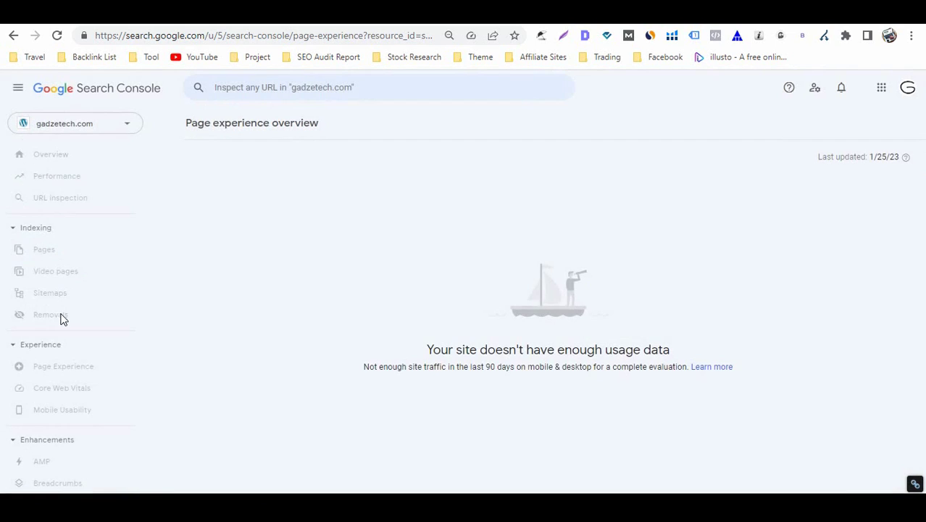
Step: View the Core Web Vitals report and the AMP enhancement report for the site
{"action": "scroll", "coordinate": [58, 326], "scroll_direction": "down", "scroll_amount": 3}
{"action": "scroll", "coordinate": [56, 326], "scroll_direction": "up", "scroll_amount": 3}
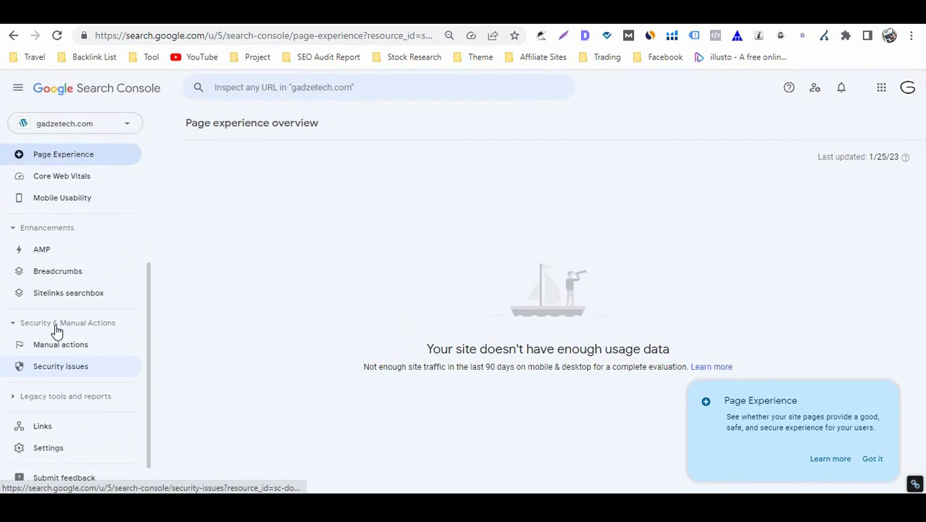
{"action": "left_click", "coordinate": [85, 222]}
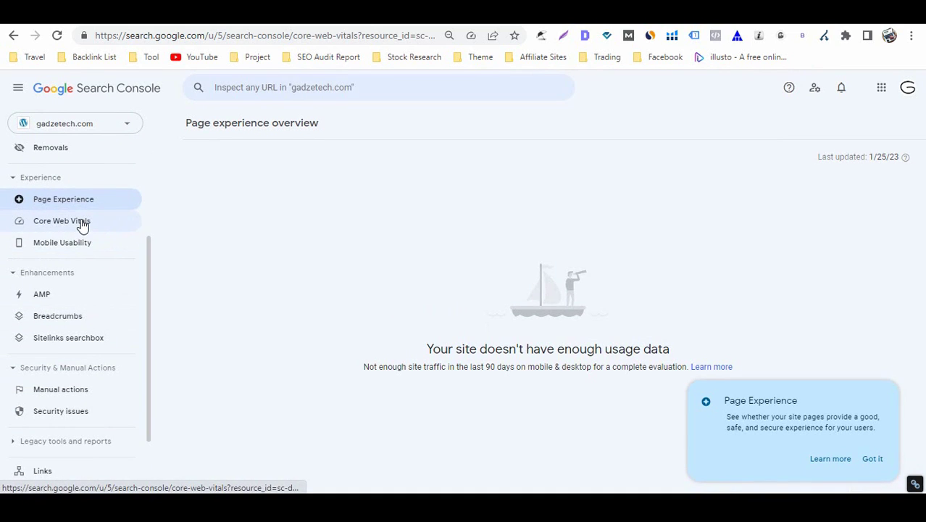
{"action": "scroll", "coordinate": [78, 333], "scroll_direction": "down", "scroll_amount": 3}
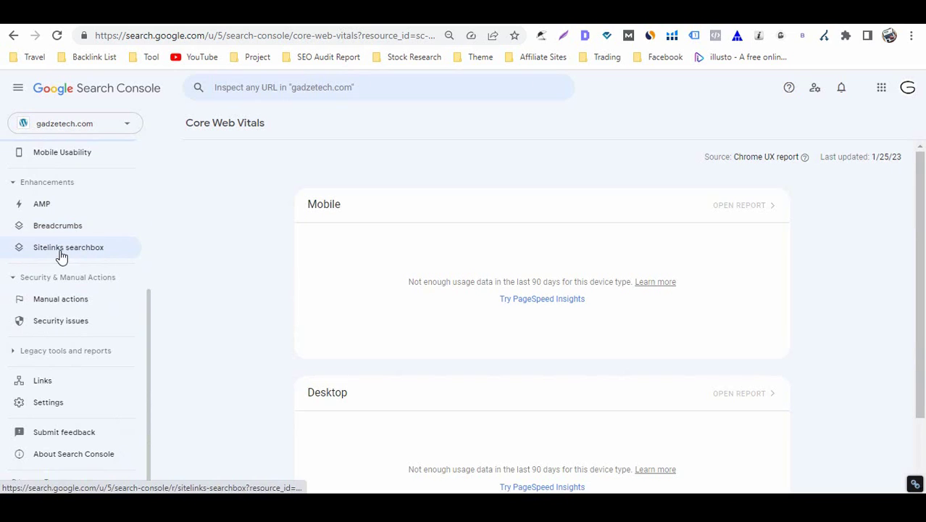
{"action": "left_click", "coordinate": [50, 207]}
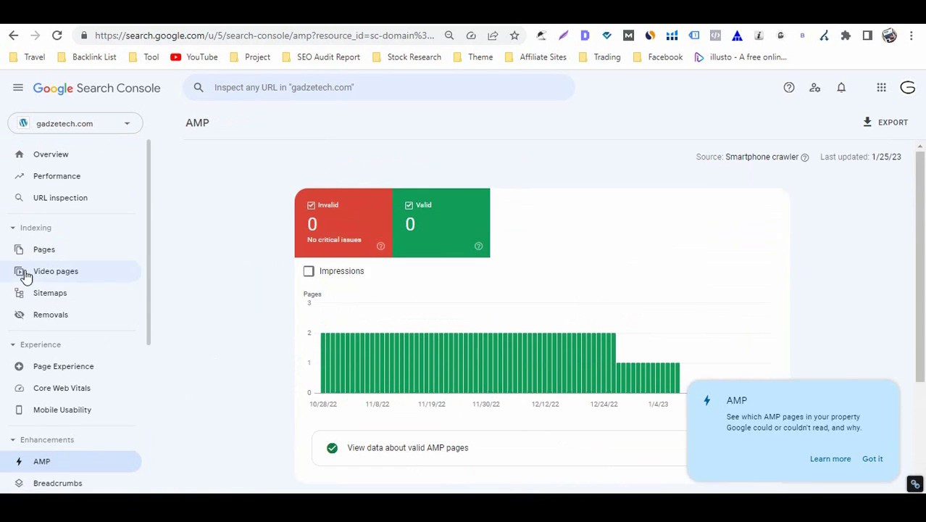
Step: Look over the rest of the AMP report and open the Manual actions report
{"action": "scroll", "coordinate": [241, 376], "scroll_direction": "down", "scroll_amount": 2}
{"action": "scroll", "coordinate": [60, 338], "scroll_direction": "down", "scroll_amount": 3}
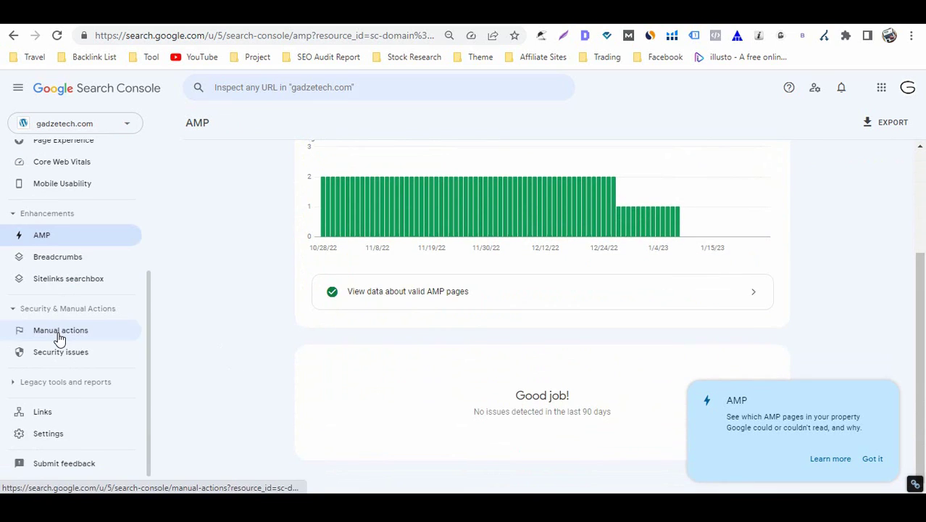
{"action": "left_click", "coordinate": [58, 335]}
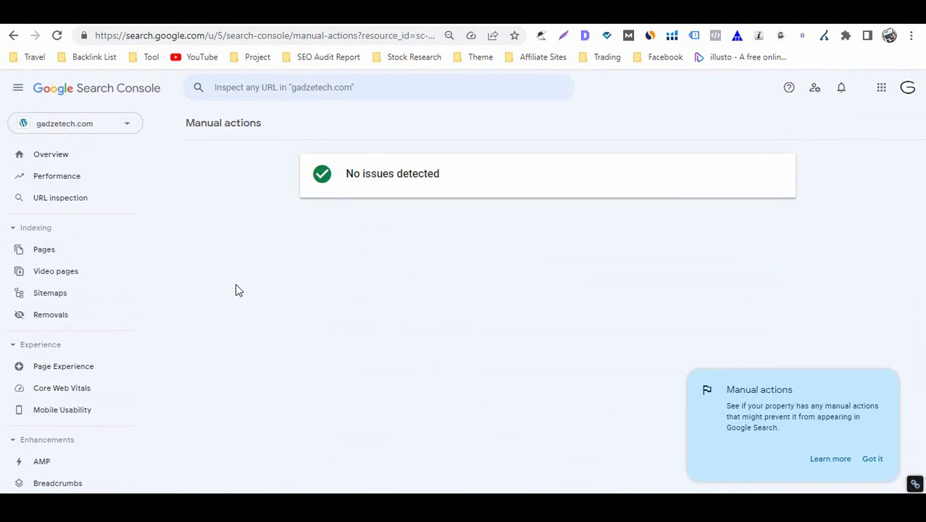
Step: Open the Links report and look over its external and internal link lists
{"action": "scroll", "coordinate": [8, 317], "scroll_direction": "down", "scroll_amount": 2}
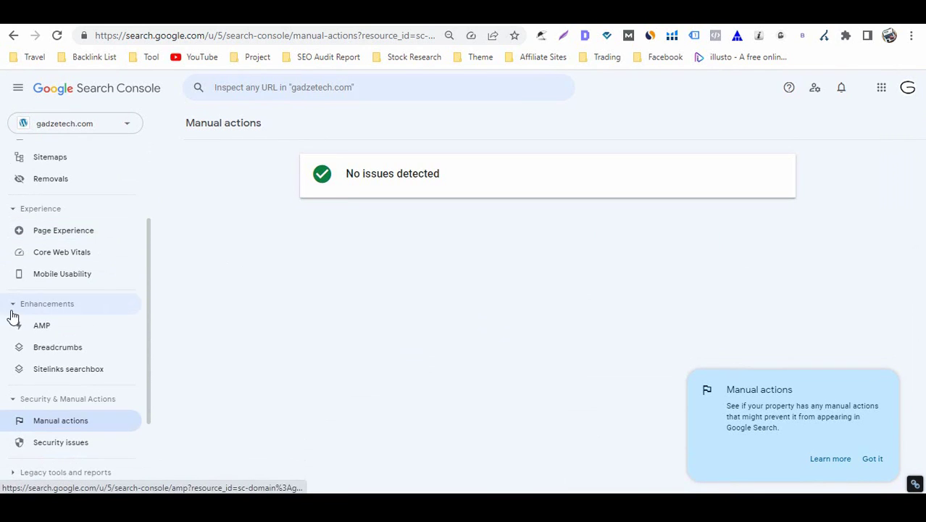
{"action": "scroll", "coordinate": [47, 355], "scroll_direction": "down", "scroll_amount": 2}
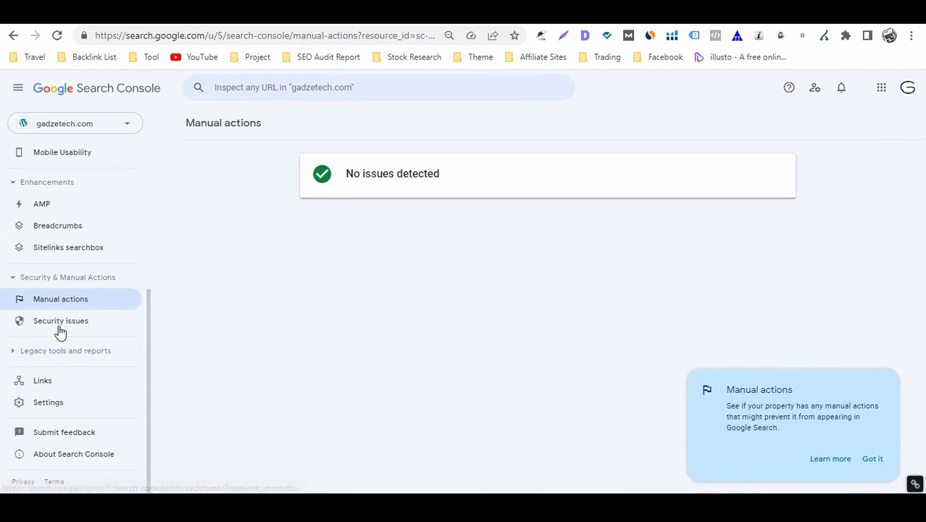
{"action": "left_click", "coordinate": [51, 389]}
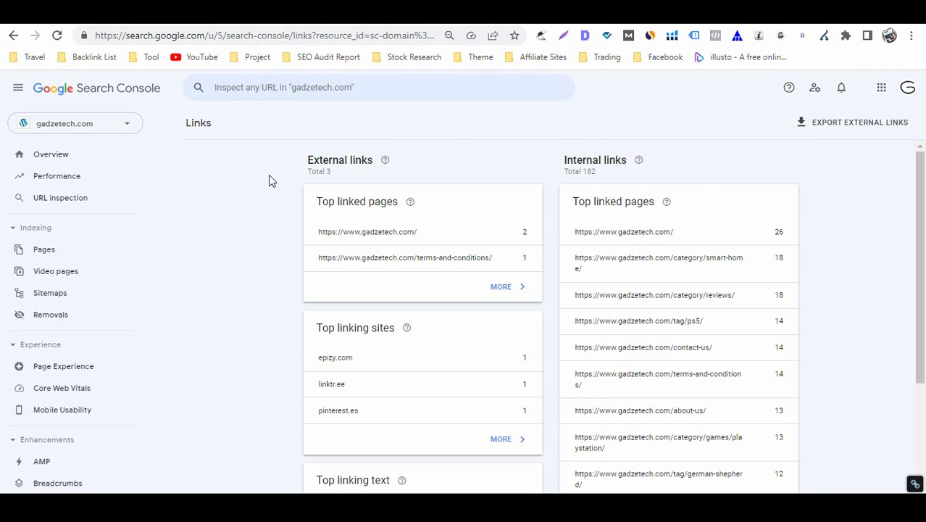
{"action": "scroll", "coordinate": [267, 221], "scroll_direction": "down", "scroll_amount": 2}
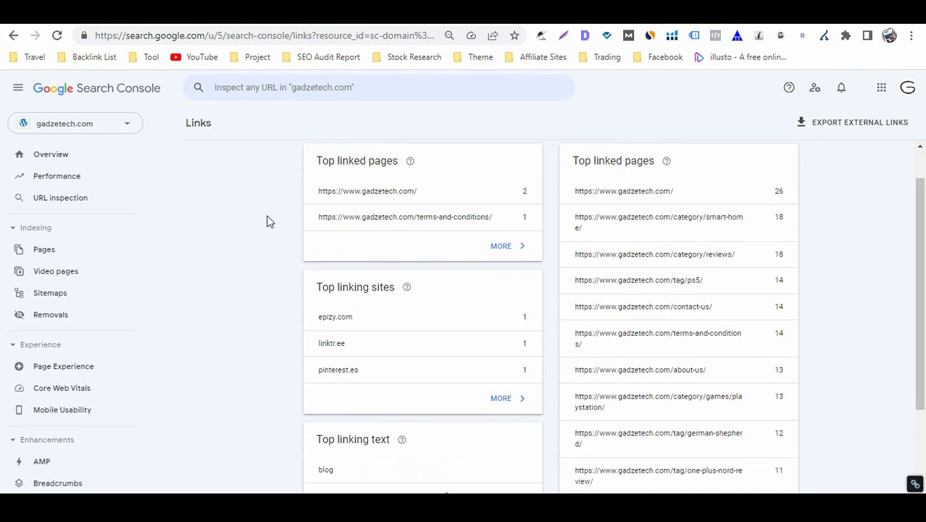
{"action": "scroll", "coordinate": [266, 221], "scroll_direction": "up", "scroll_amount": 2}
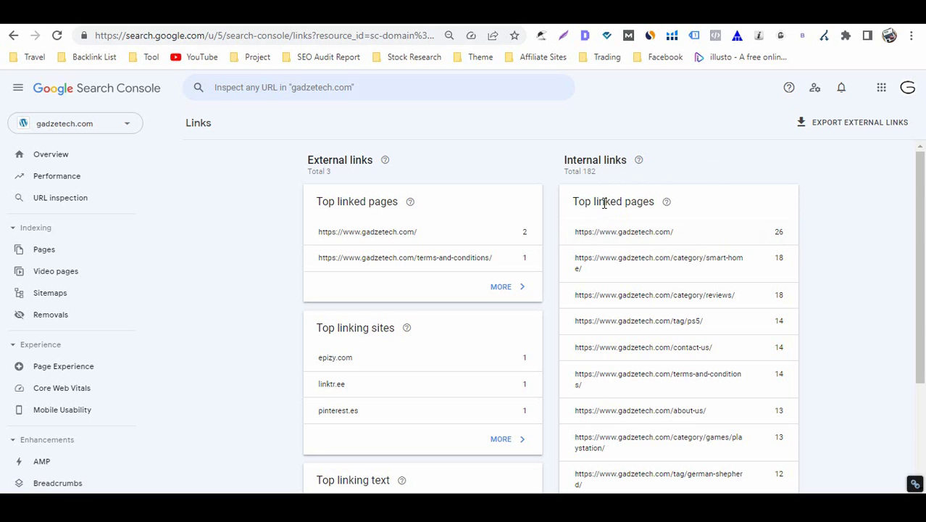
Step: Open the full list of top internally linked pages and review it sorted by internal links
{"action": "scroll", "coordinate": [620, 330], "scroll_direction": "down", "scroll_amount": 2}
{"action": "left_click", "coordinate": [760, 400]}
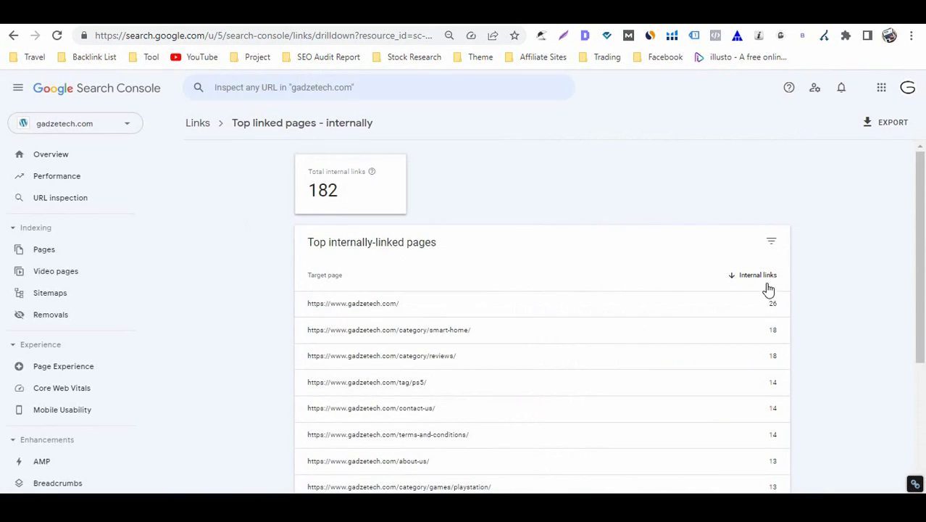
{"action": "left_click", "coordinate": [765, 284]}
{"action": "left_click", "coordinate": [765, 284]}
{"action": "scroll", "coordinate": [807, 372], "scroll_direction": "down", "scroll_amount": 1}
{"action": "scroll", "coordinate": [808, 371], "scroll_direction": "down", "scroll_amount": 2}
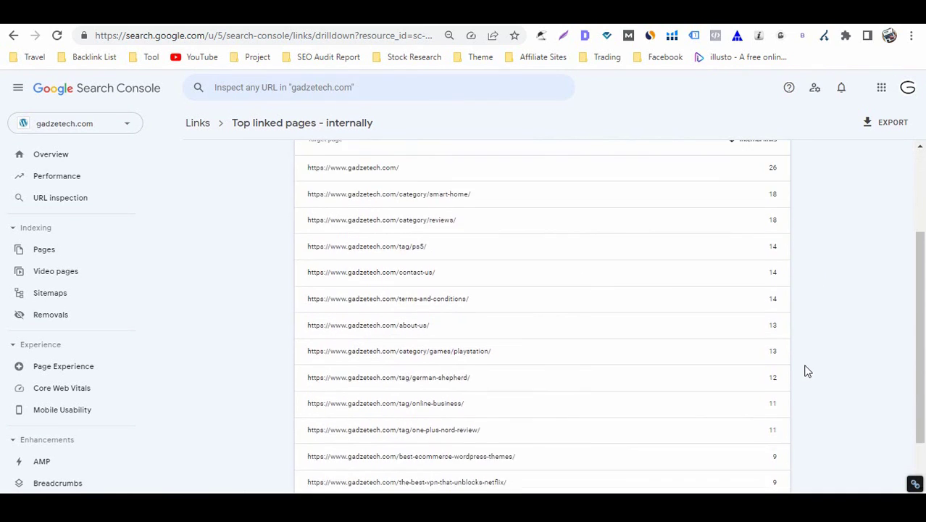
{"action": "scroll", "coordinate": [807, 370], "scroll_direction": "up", "scroll_amount": 3}
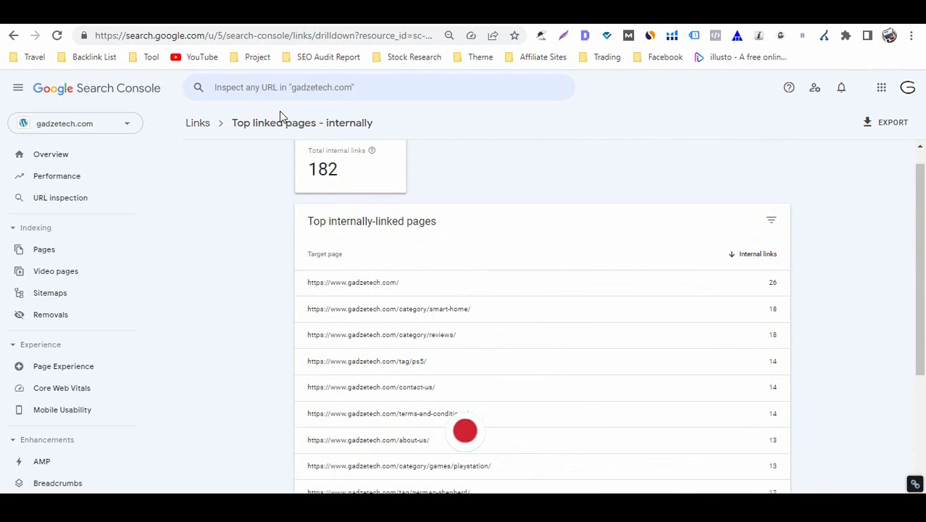
Step: View the full list of top externally linked pages and return to the Links overview
{"action": "left_click", "coordinate": [198, 123]}
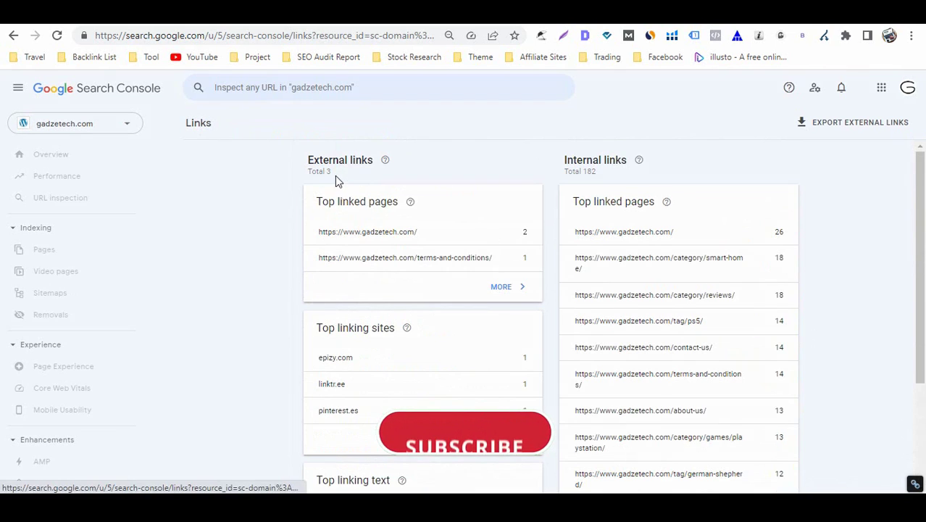
{"action": "left_click", "coordinate": [511, 290]}
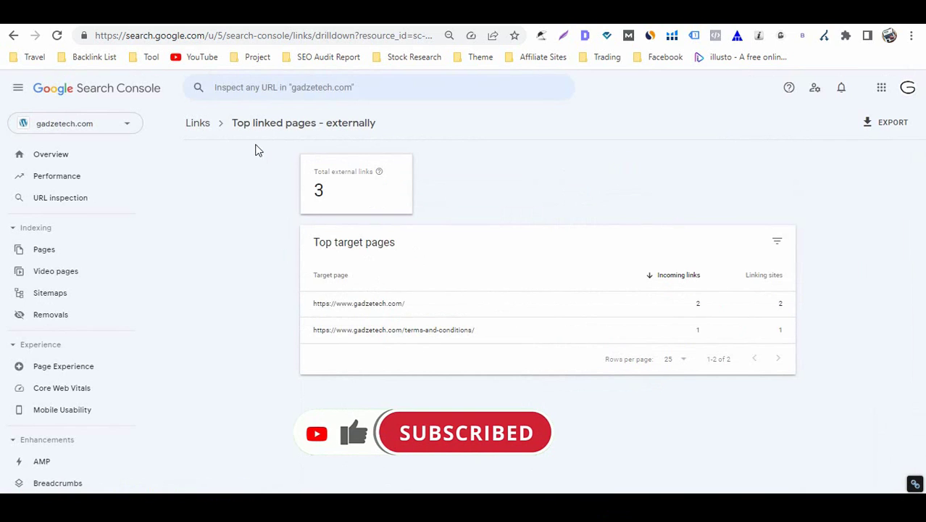
{"action": "left_click", "coordinate": [200, 125]}
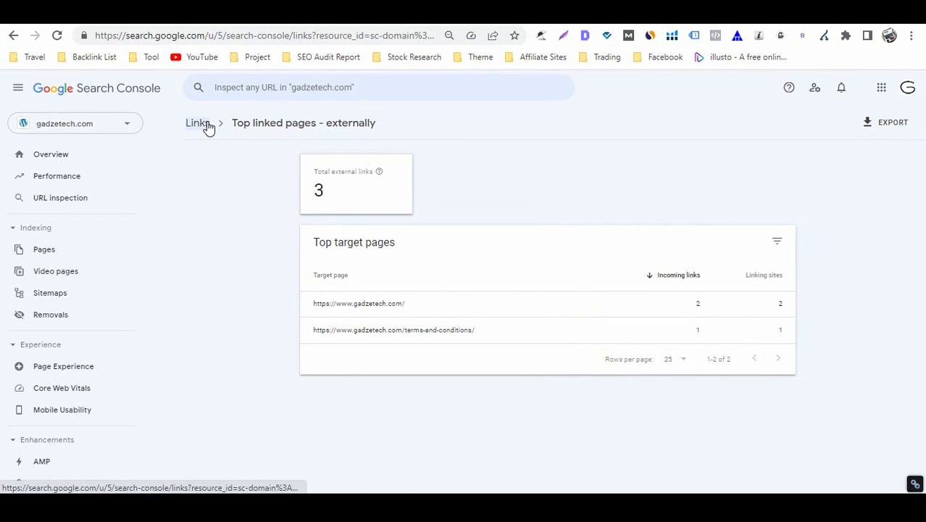
Step: View the full list of top linking sites, returning to the Links overview to look at the top linking text
{"action": "scroll", "coordinate": [303, 301], "scroll_direction": "down", "scroll_amount": 2}
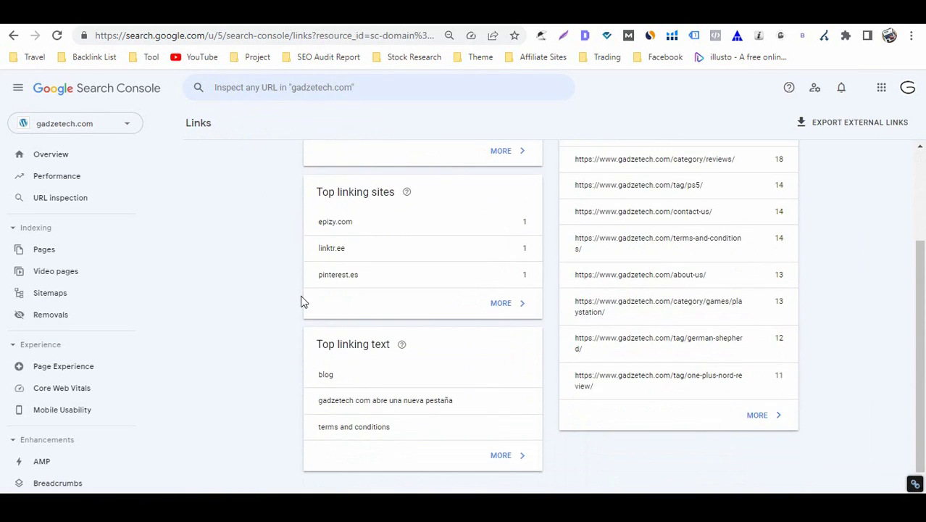
{"action": "scroll", "coordinate": [303, 301], "scroll_direction": "down", "scroll_amount": 1}
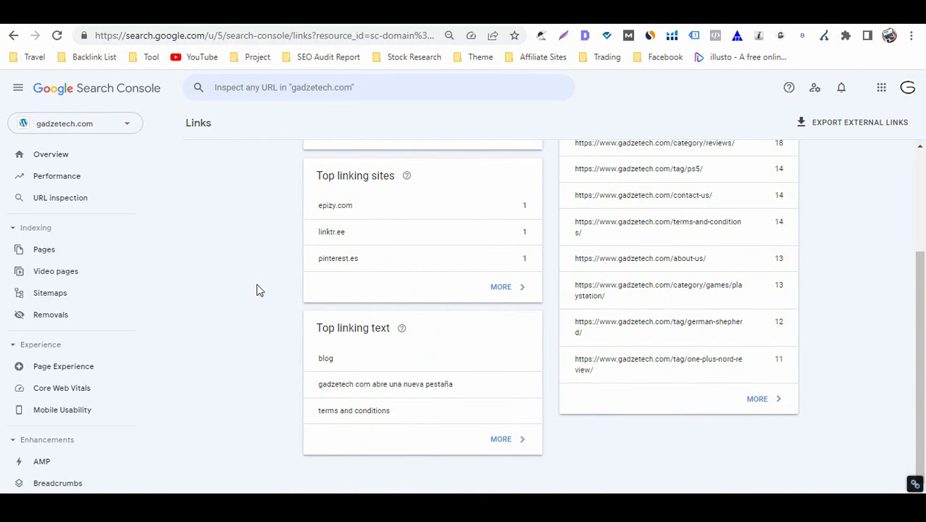
{"action": "left_click", "coordinate": [502, 288]}
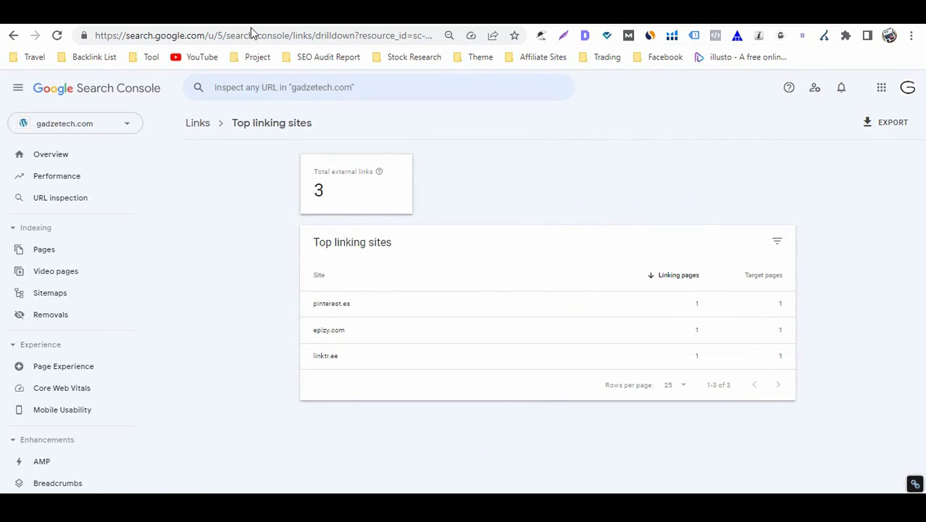
{"action": "left_click", "coordinate": [201, 127]}
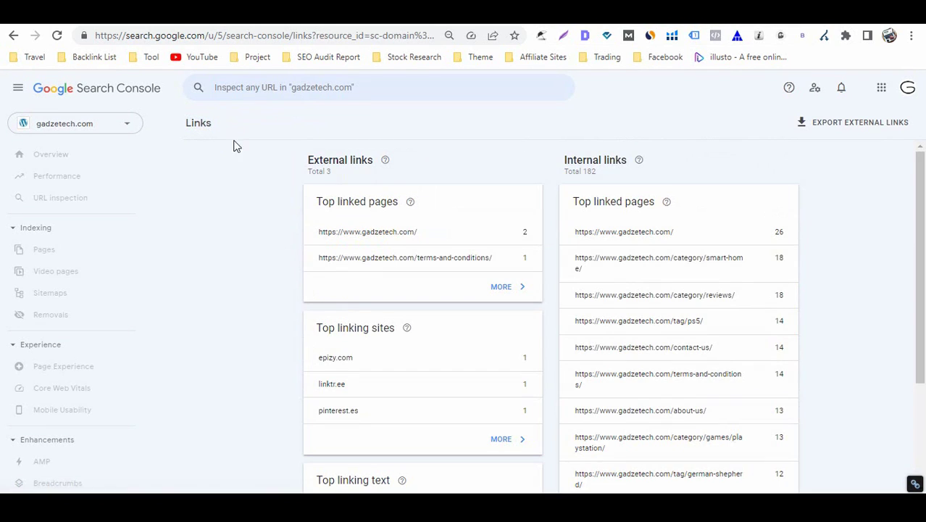
{"action": "scroll", "coordinate": [370, 264], "scroll_direction": "down", "scroll_amount": 3}
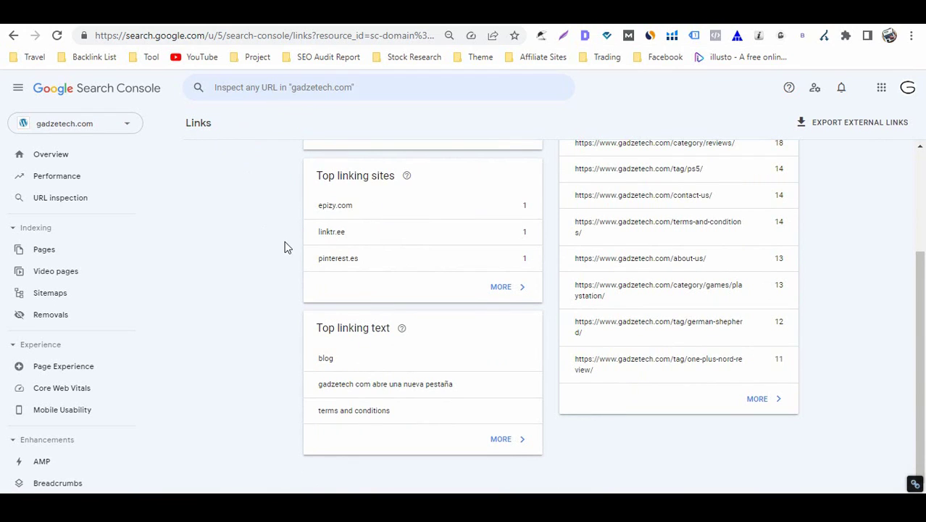
Step: Open the Page indexing report and examine the reasons why pages are not indexed
{"action": "left_click", "coordinate": [61, 252]}
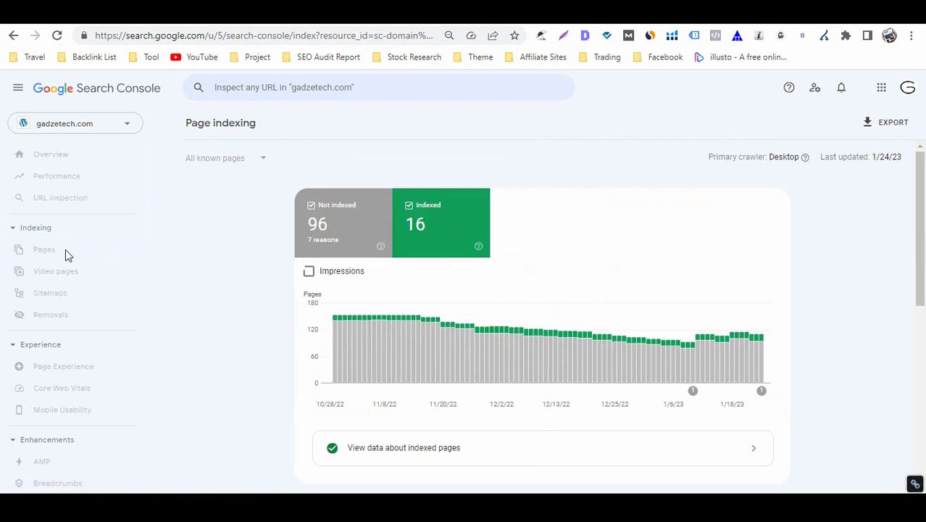
{"action": "scroll", "coordinate": [308, 301], "scroll_direction": "down", "scroll_amount": 5}
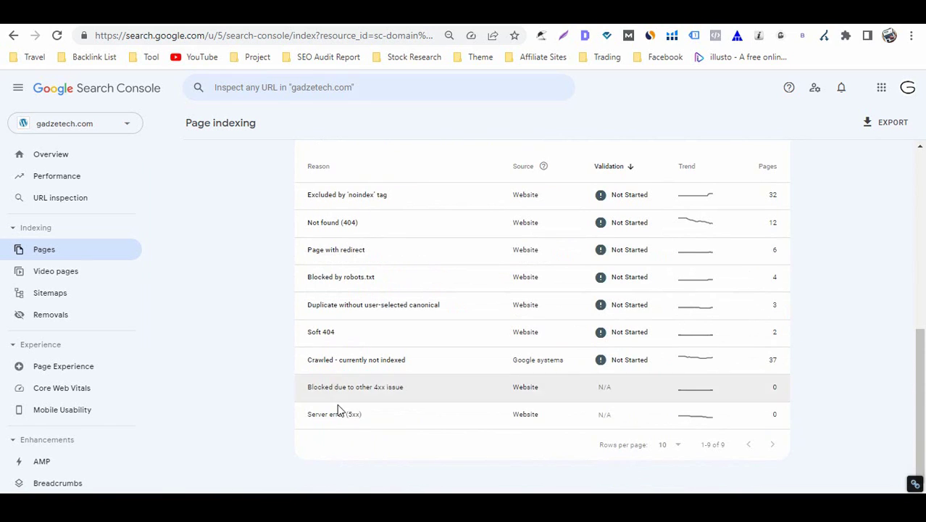
{"action": "scroll", "coordinate": [87, 378], "scroll_direction": "down", "scroll_amount": 5}
{"action": "scroll", "coordinate": [87, 379], "scroll_direction": "up", "scroll_amount": 5}
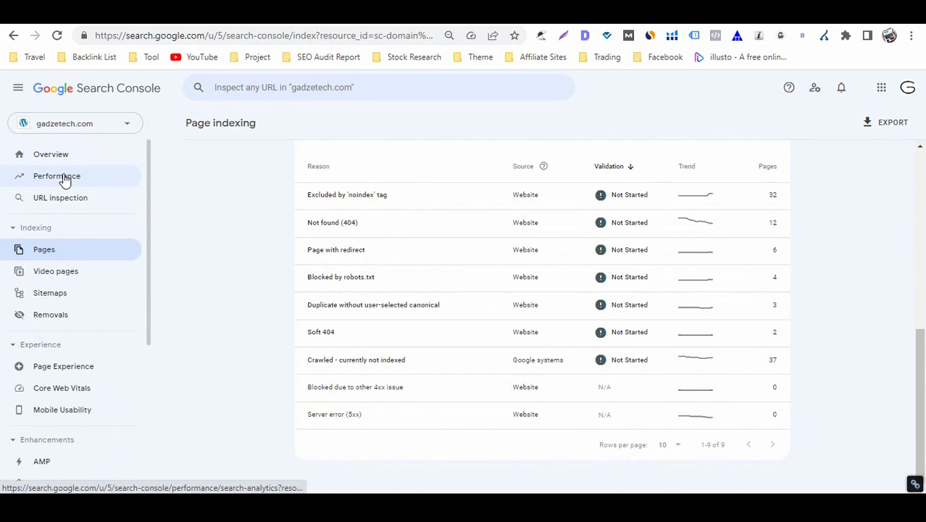
Step: Open the Performance report showing total clicks and impressions for web search
{"action": "left_click", "coordinate": [64, 177]}
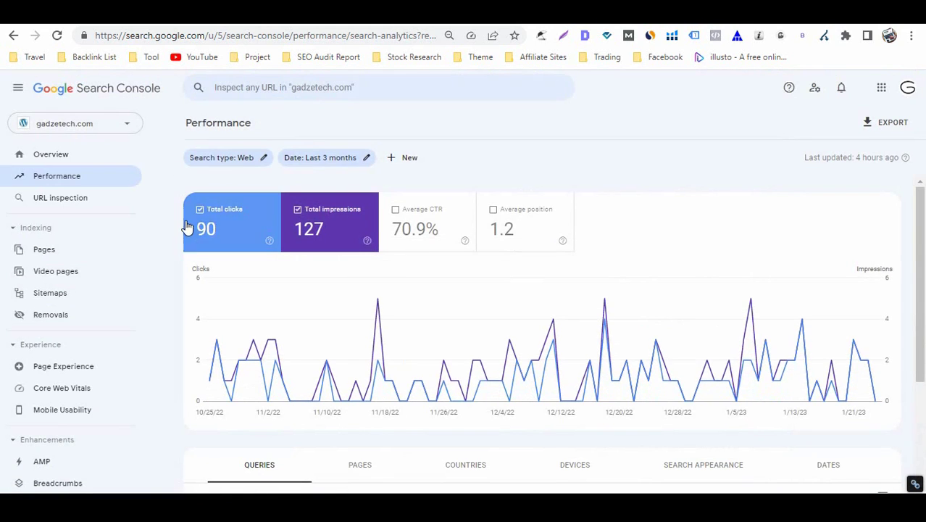
{"action": "scroll", "coordinate": [22, 306], "scroll_direction": "down", "scroll_amount": 4}
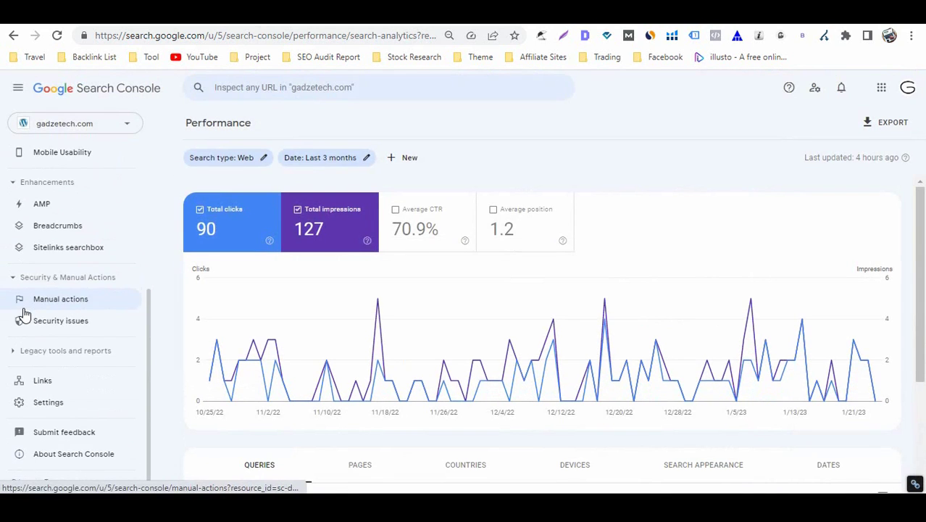
{"action": "scroll", "coordinate": [24, 311], "scroll_direction": "up", "scroll_amount": 1}
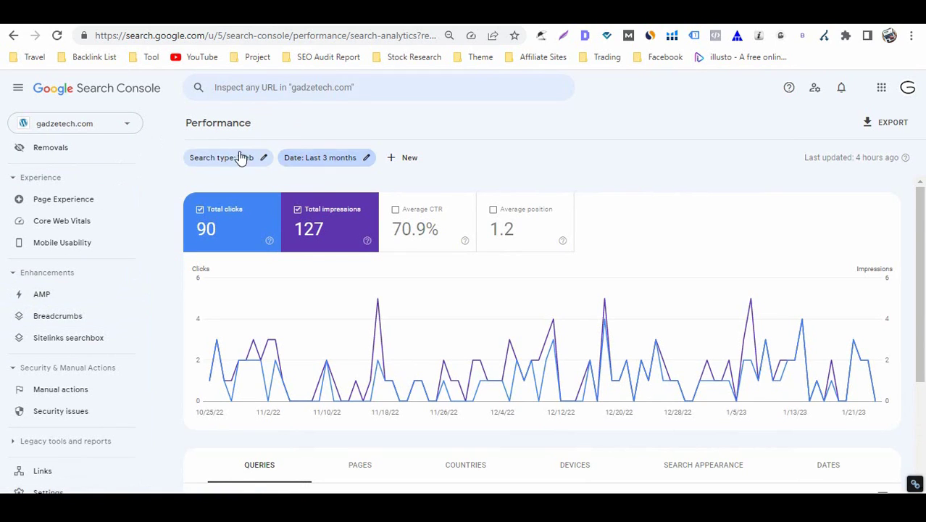
Step: Open the Performance report's date range filter and try the Last 7 days, Last 28 days and Last 6 months presets
{"action": "left_click", "coordinate": [327, 157]}
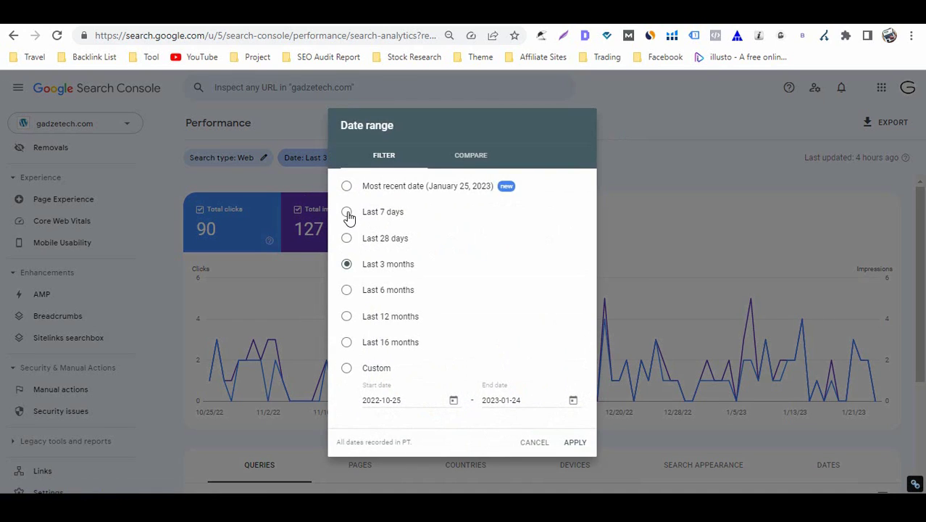
{"action": "left_click", "coordinate": [347, 212]}
{"action": "left_click", "coordinate": [347, 243]}
{"action": "left_click", "coordinate": [347, 290]}
Step: Try a custom date range starting on 2022-10-05 and open the end date calendar
{"action": "left_click", "coordinate": [454, 404]}
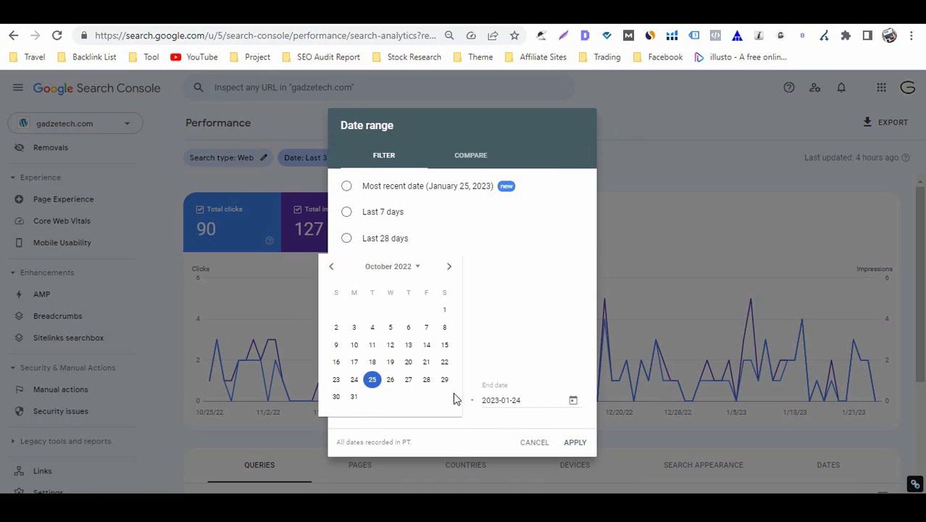
{"action": "left_click", "coordinate": [393, 328]}
{"action": "left_click", "coordinate": [573, 402]}
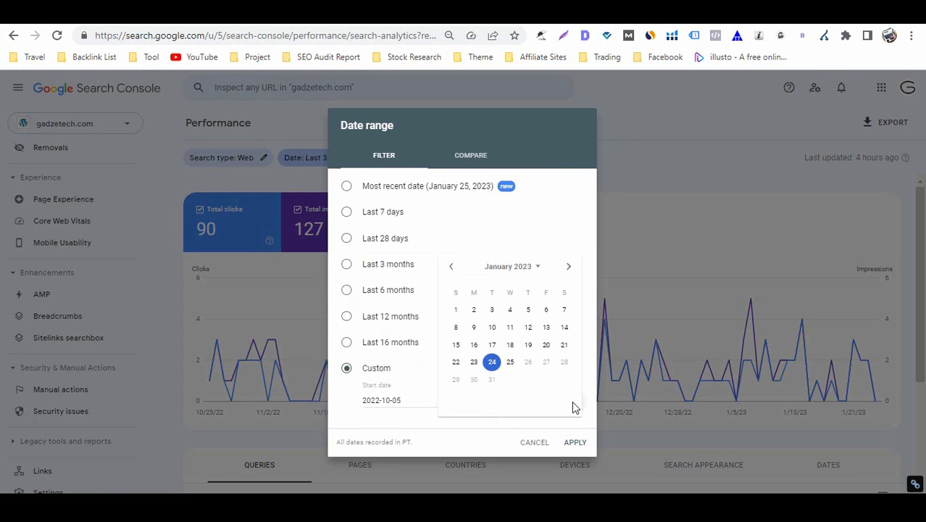
Step: Apply the Last 28 days date range to the Performance report and look over the clicks and impressions chart
{"action": "left_click", "coordinate": [367, 239]}
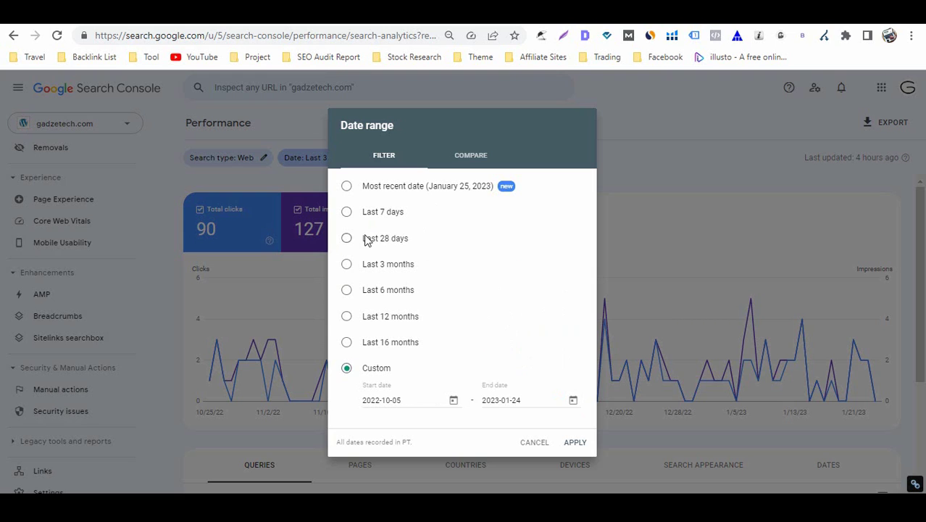
{"action": "left_click", "coordinate": [575, 442]}
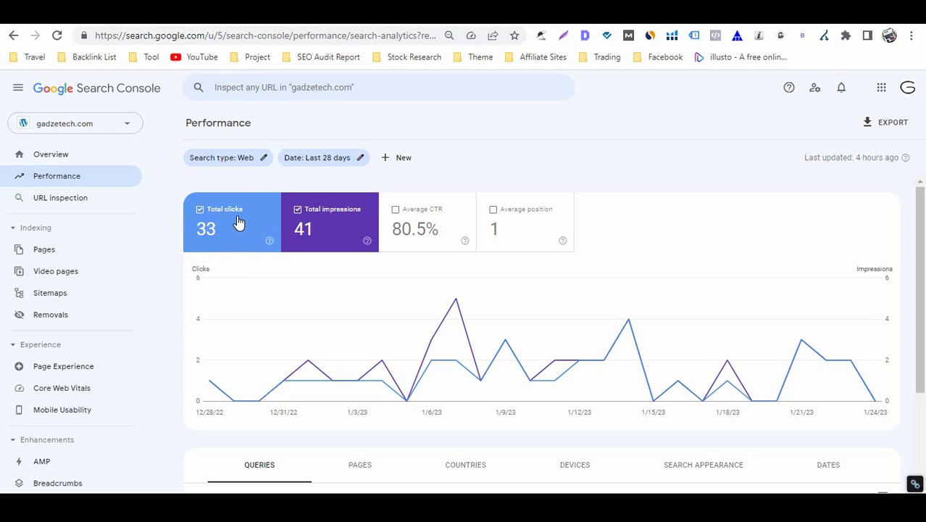
{"action": "scroll", "coordinate": [250, 358], "scroll_direction": "down", "scroll_amount": 1}
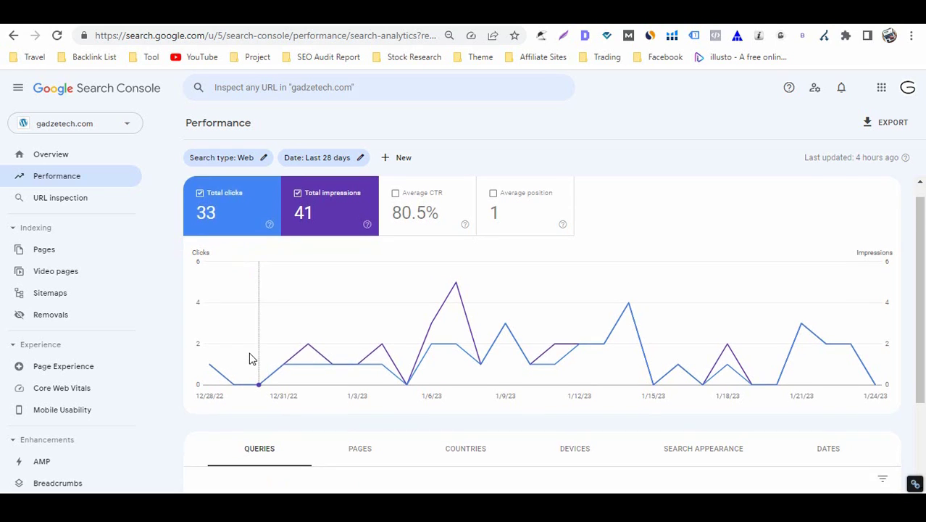
{"action": "scroll", "coordinate": [250, 358], "scroll_direction": "up", "scroll_amount": 1}
Step: Add Average position and Average CTR to the Performance chart and look at the chart and top queries
{"action": "left_click", "coordinate": [507, 218]}
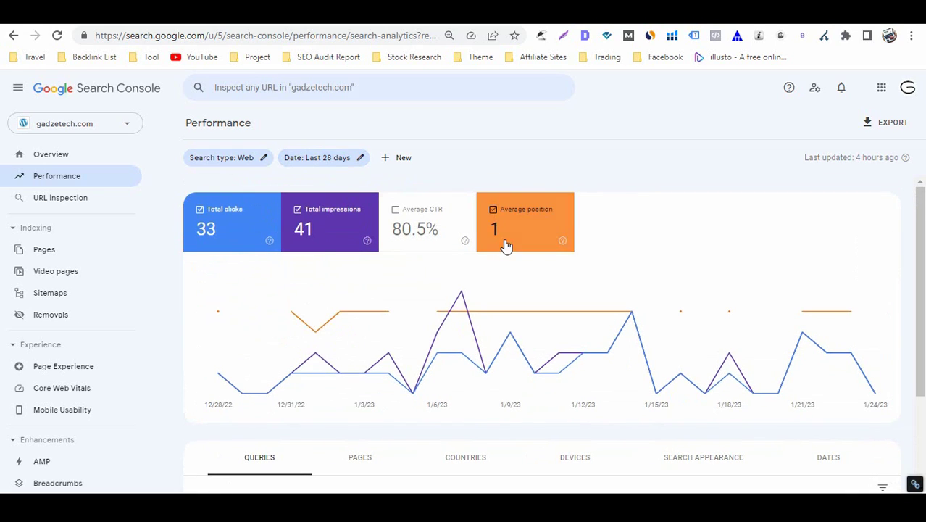
{"action": "left_click", "coordinate": [444, 235]}
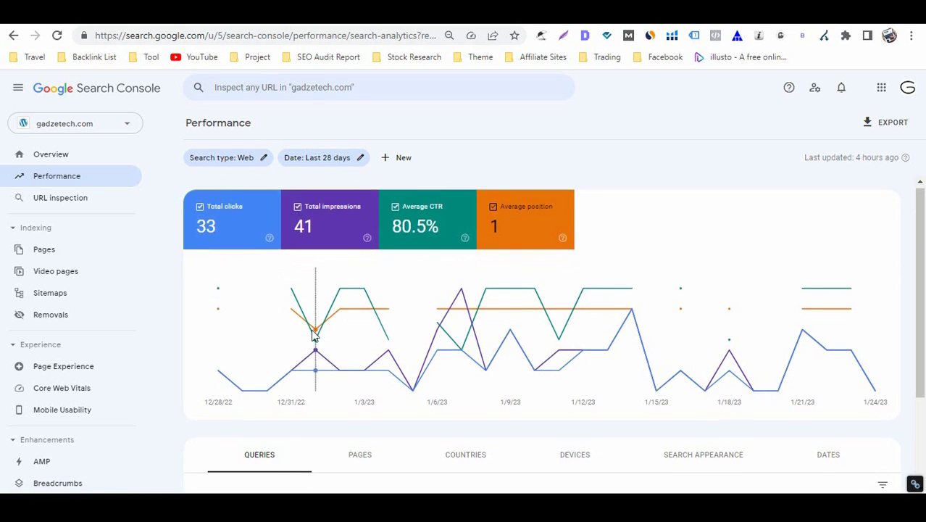
{"action": "scroll", "coordinate": [314, 330], "scroll_direction": "down", "scroll_amount": 2}
{"action": "scroll", "coordinate": [312, 333], "scroll_direction": "up", "scroll_amount": 2}
{"action": "scroll", "coordinate": [312, 332], "scroll_direction": "down", "scroll_amount": 3}
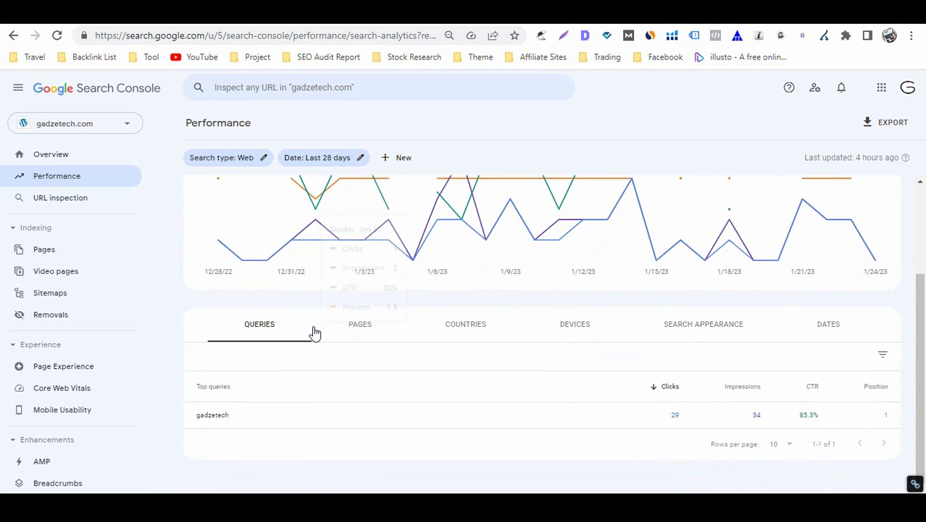
{"action": "scroll", "coordinate": [309, 274], "scroll_direction": "up", "scroll_amount": 2}
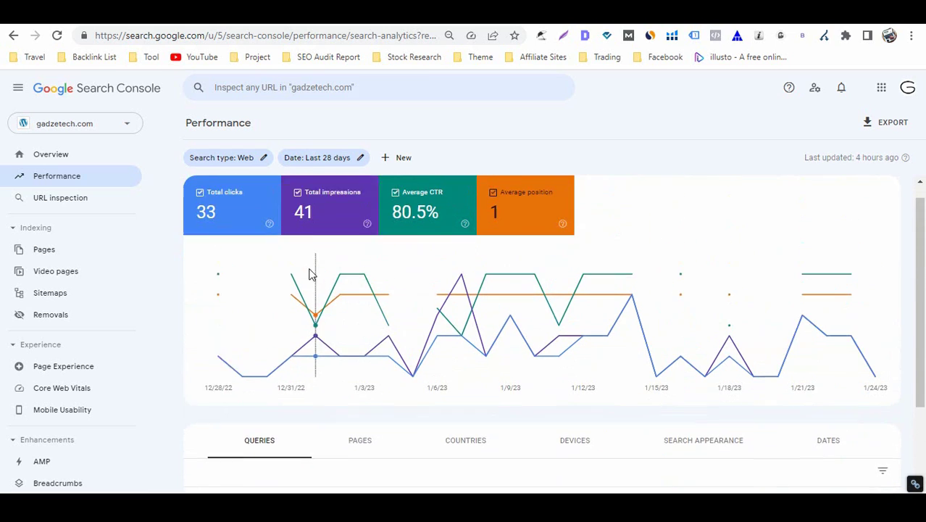
Step: Change the Performance report's date range to Last 3 months and review the top queries
{"action": "left_click", "coordinate": [330, 161]}
{"action": "left_click", "coordinate": [347, 211]}
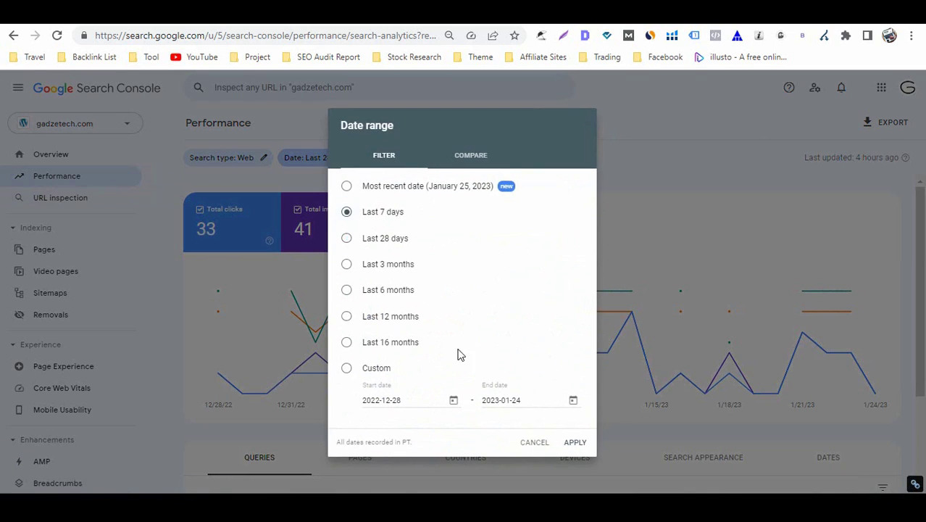
{"action": "left_click", "coordinate": [345, 264]}
{"action": "left_click", "coordinate": [577, 444]}
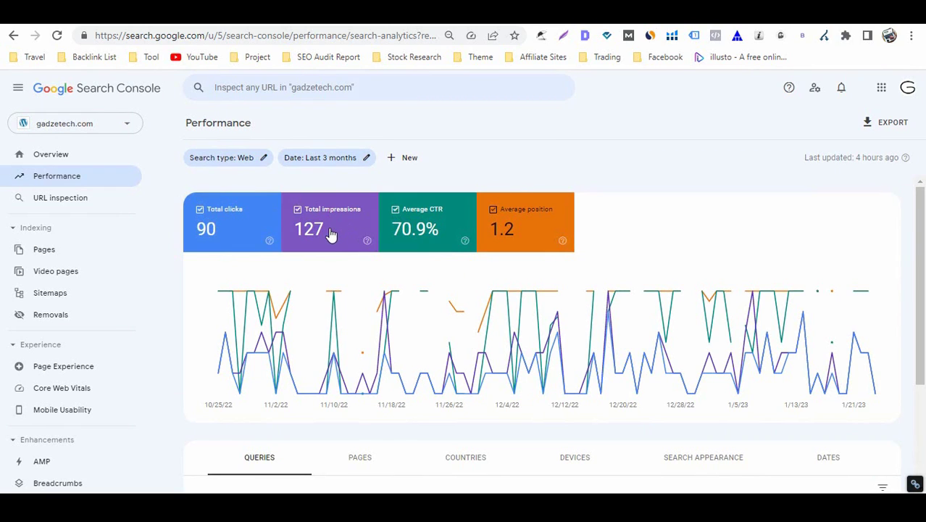
{"action": "scroll", "coordinate": [320, 273], "scroll_direction": "down", "scroll_amount": 1}
{"action": "scroll", "coordinate": [313, 265], "scroll_direction": "up", "scroll_amount": 1}
{"action": "scroll", "coordinate": [313, 266], "scroll_direction": "down", "scroll_amount": 2}
{"action": "scroll", "coordinate": [311, 267], "scroll_direction": "down", "scroll_amount": 1}
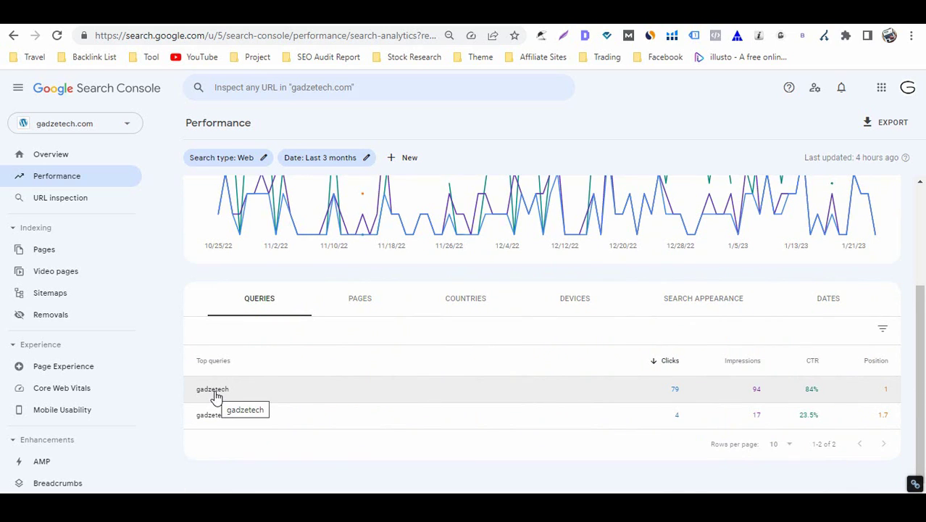
Step: Show the Performance data by page and look through the top pages
{"action": "left_click", "coordinate": [362, 302]}
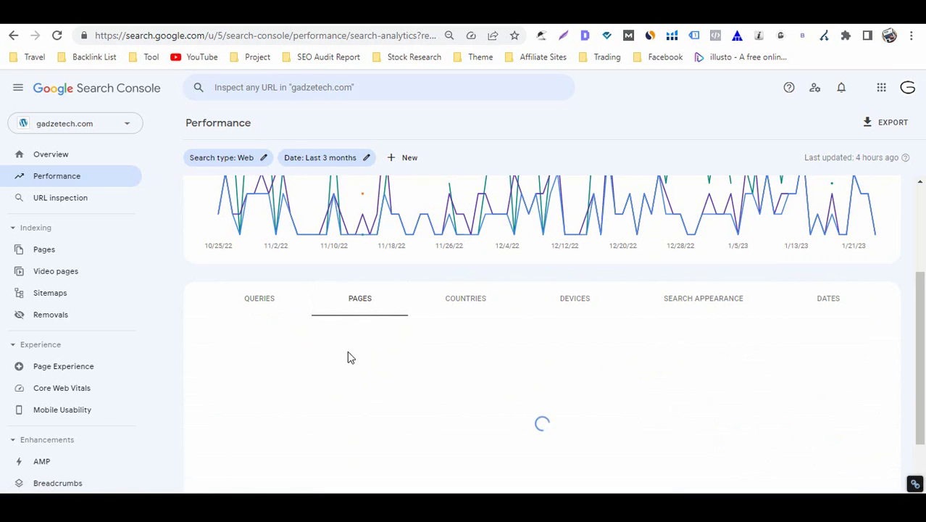
{"action": "scroll", "coordinate": [336, 322], "scroll_direction": "down", "scroll_amount": 3}
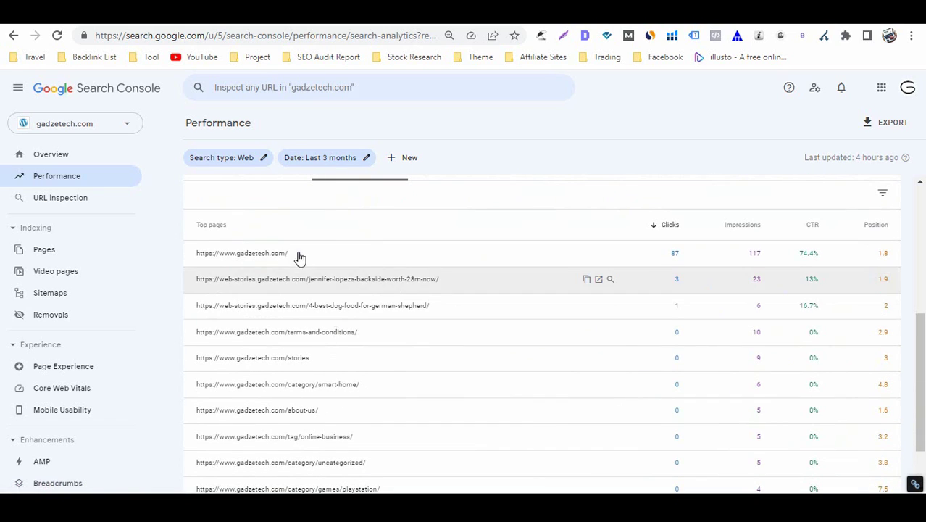
{"action": "scroll", "coordinate": [283, 271], "scroll_direction": "down", "scroll_amount": 1}
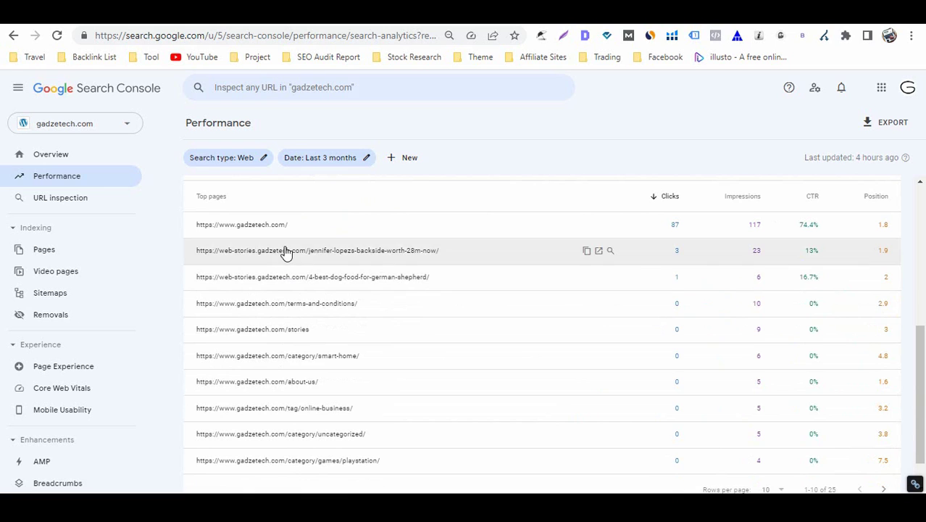
{"action": "scroll", "coordinate": [287, 324], "scroll_direction": "down", "scroll_amount": 1}
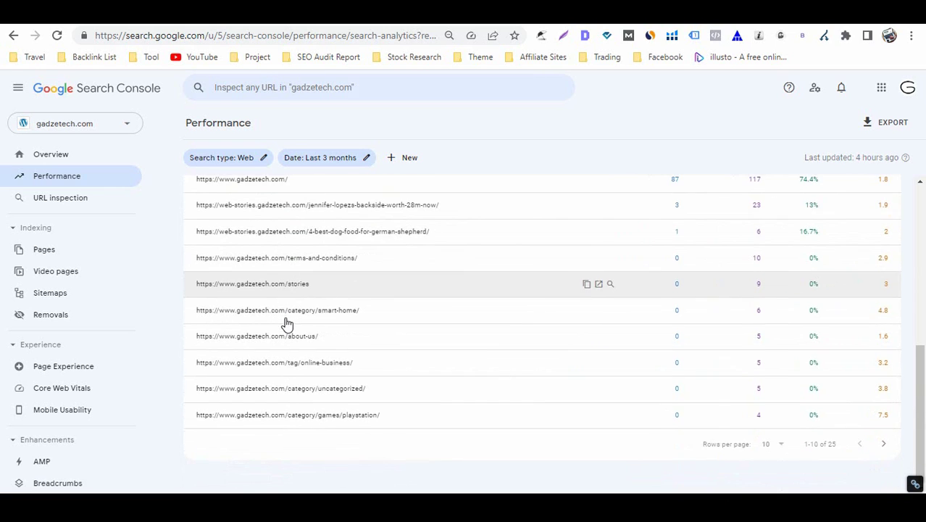
{"action": "scroll", "coordinate": [286, 324], "scroll_direction": "up", "scroll_amount": 2}
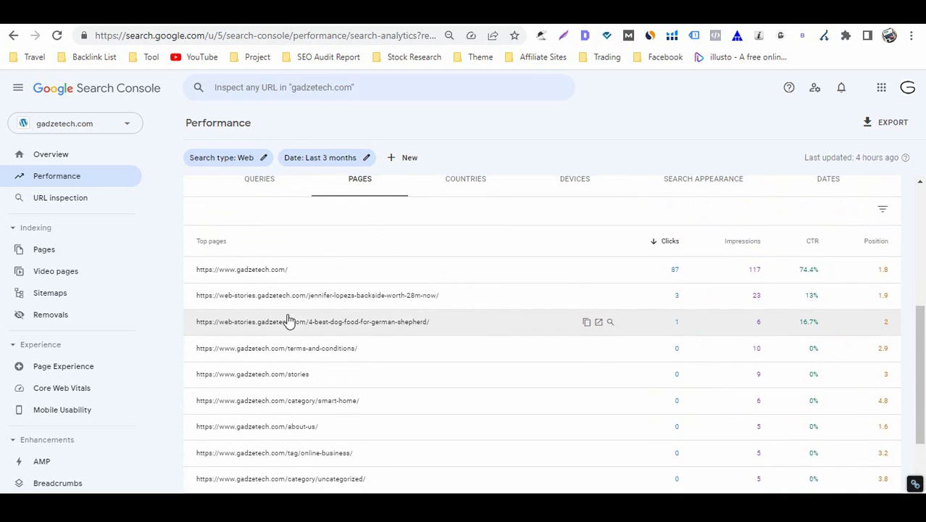
Step: Sort the top pages by clicks in ascending, then descending order, and examine the listed pages
{"action": "left_click", "coordinate": [669, 241]}
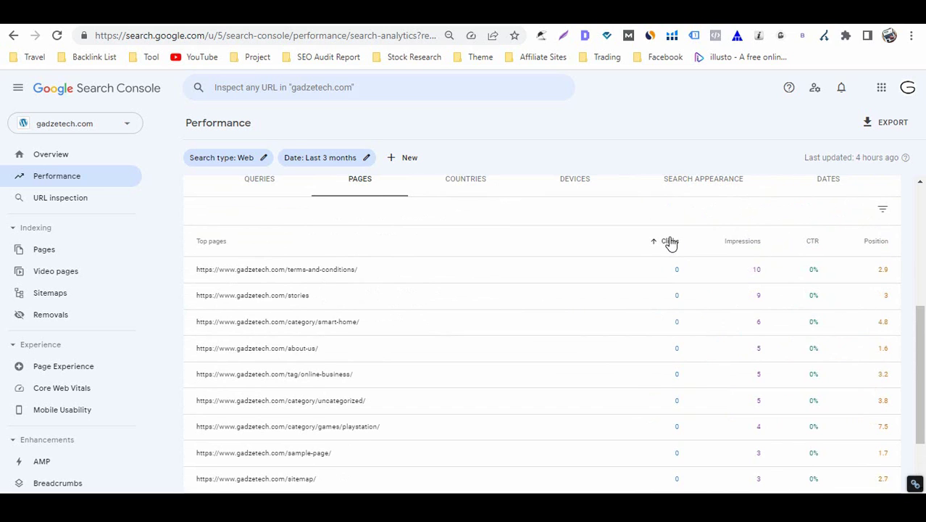
{"action": "left_click", "coordinate": [669, 241]}
{"action": "scroll", "coordinate": [505, 360], "scroll_direction": "down", "scroll_amount": 1}
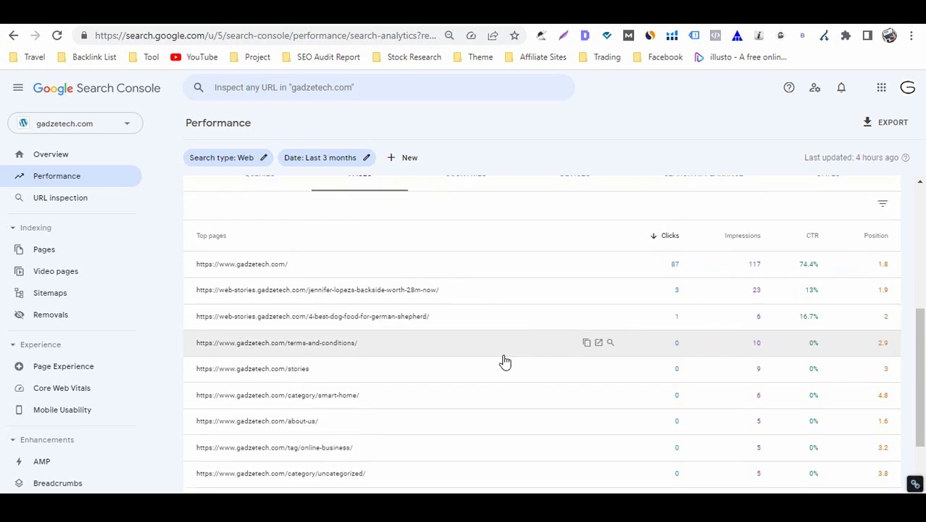
{"action": "scroll", "coordinate": [456, 360], "scroll_direction": "down", "scroll_amount": 2}
{"action": "scroll", "coordinate": [410, 271], "scroll_direction": "up", "scroll_amount": 1}
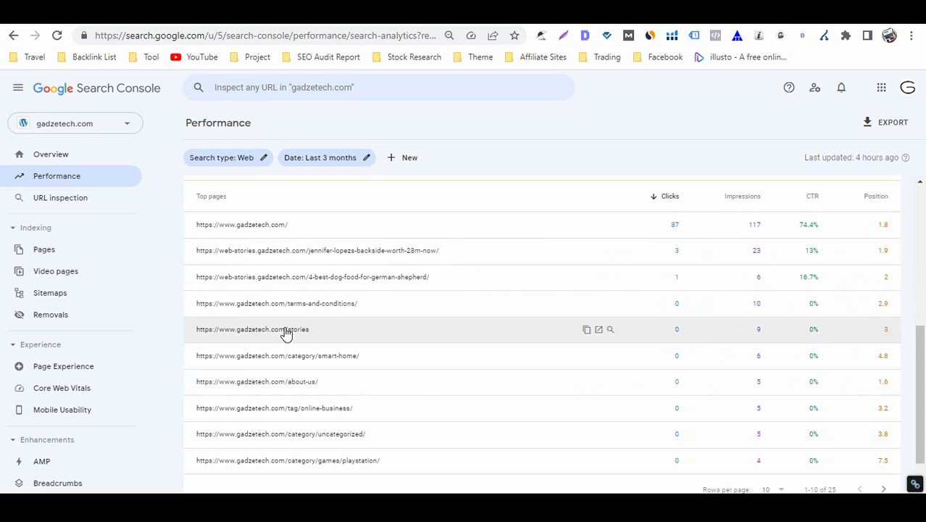
{"action": "scroll", "coordinate": [286, 333], "scroll_direction": "down", "scroll_amount": 1}
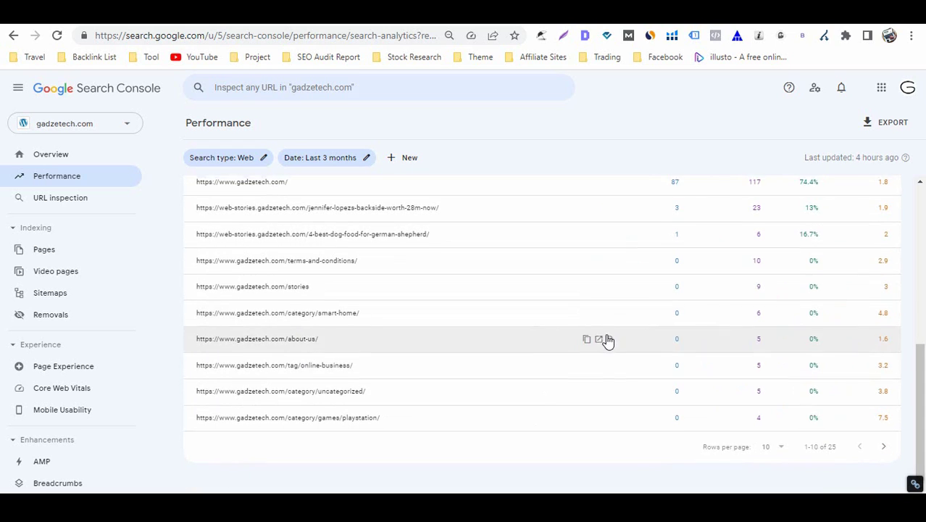
{"action": "scroll", "coordinate": [665, 275], "scroll_direction": "up", "scroll_amount": 1}
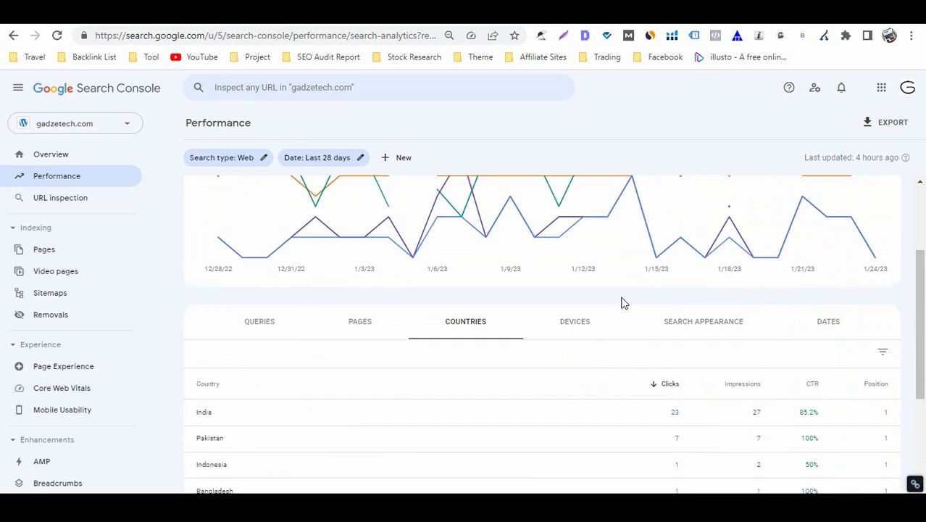
Step: Show the Performance data broken down by device
{"action": "left_click", "coordinate": [592, 330]}
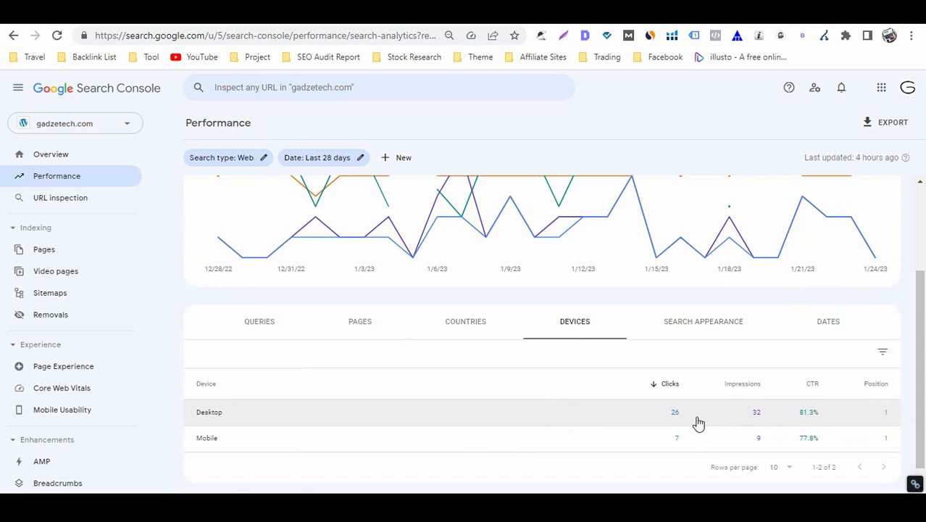
{"action": "scroll", "coordinate": [699, 421], "scroll_direction": "up", "scroll_amount": 2}
{"action": "scroll", "coordinate": [652, 326], "scroll_direction": "down", "scroll_amount": 3}
Step: Show the Performance data by date and sort the dates by clicks in descending order
{"action": "left_click", "coordinate": [833, 231]}
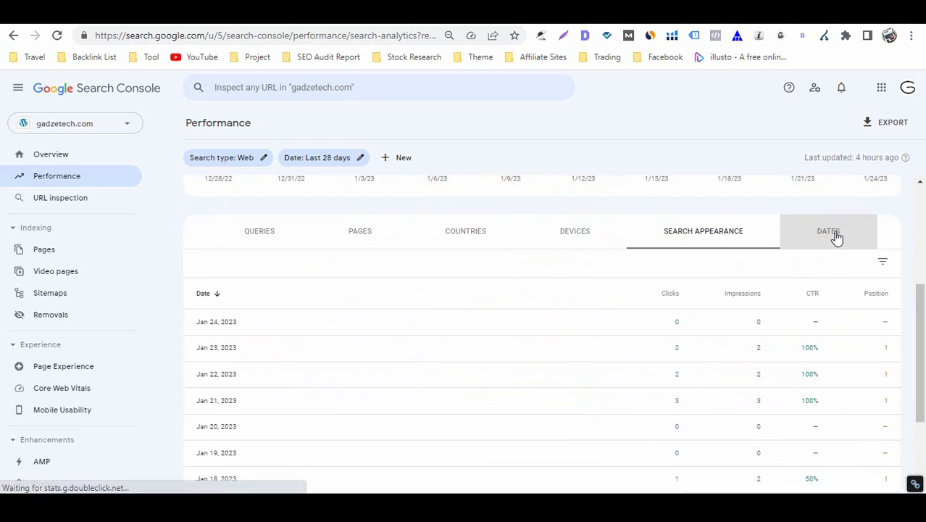
{"action": "scroll", "coordinate": [239, 343], "scroll_direction": "down", "scroll_amount": 3}
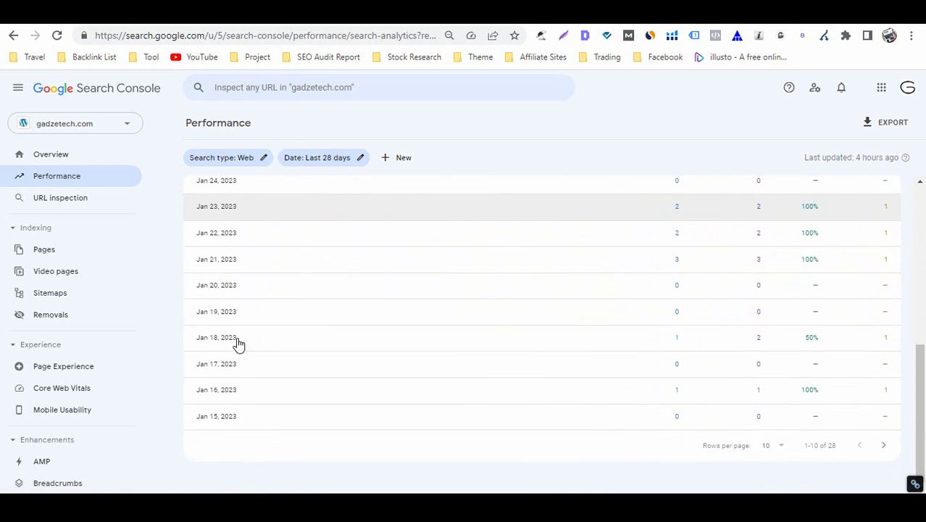
{"action": "scroll", "coordinate": [239, 343], "scroll_direction": "up", "scroll_amount": 1}
{"action": "scroll", "coordinate": [239, 343], "scroll_direction": "up", "scroll_amount": 2}
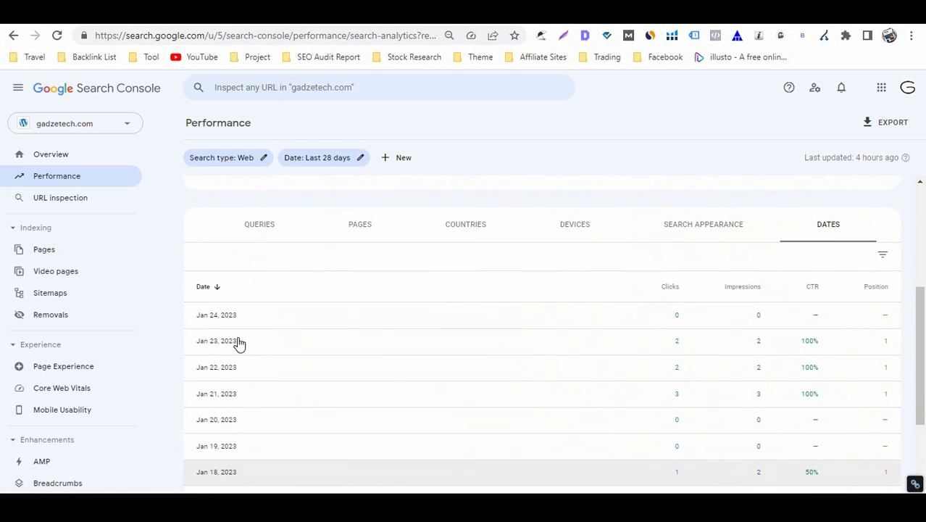
{"action": "left_click", "coordinate": [675, 289]}
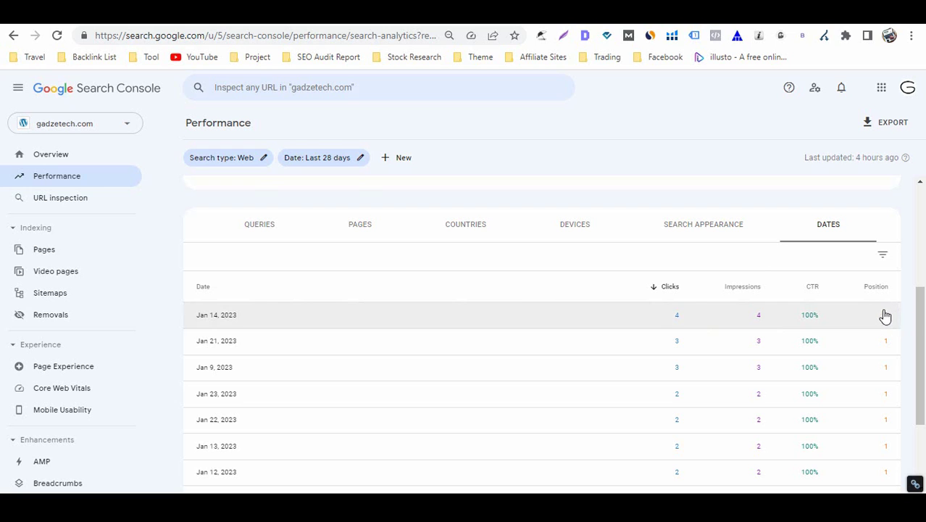
{"action": "scroll", "coordinate": [661, 337], "scroll_direction": "up", "scroll_amount": 3}
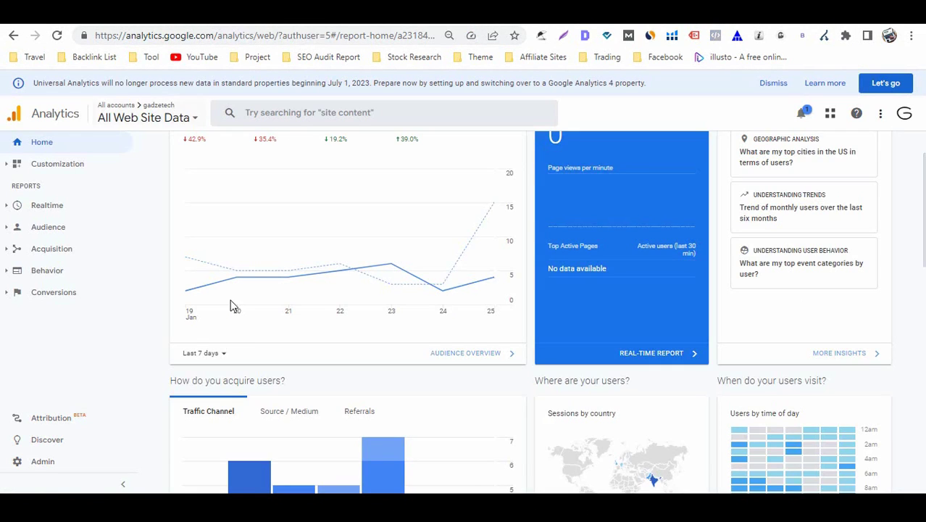
Step: Return to Google Search Console and apply a date range to the Performance report
{"action": "scroll", "coordinate": [192, 326], "scroll_direction": "up", "scroll_amount": 1}
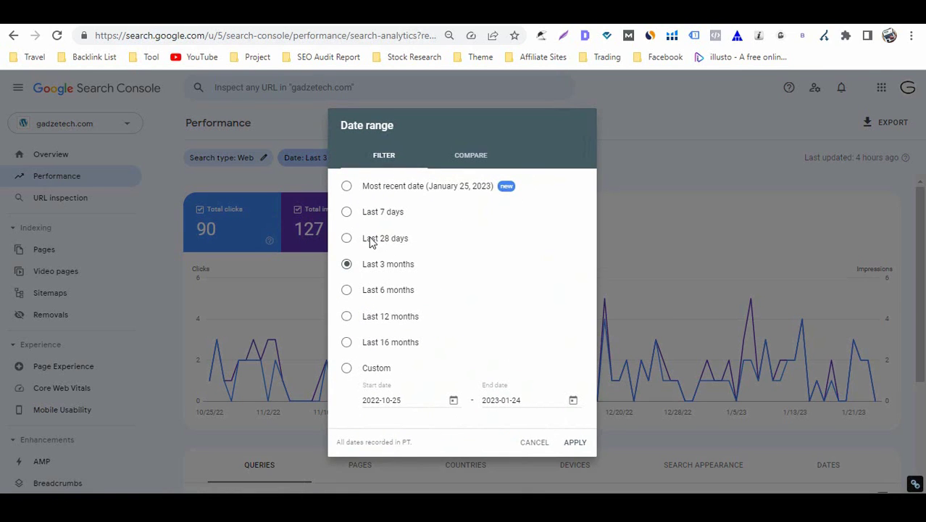
{"action": "left_click", "coordinate": [574, 443]}
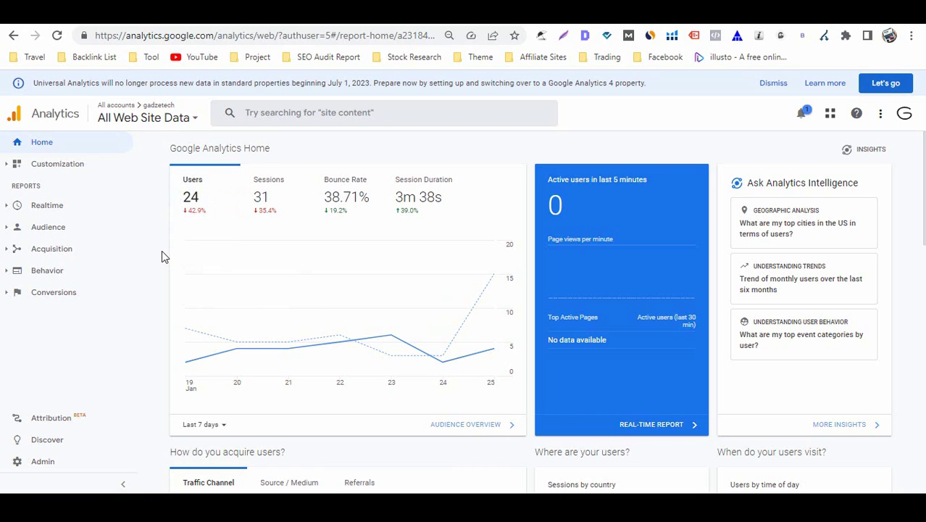
Step: Switch to Google Analytics and examine the Home overview's user metrics and the user acquisition chart by traffic channel
{"action": "scroll", "coordinate": [161, 249], "scroll_direction": "down", "scroll_amount": 3}
{"action": "scroll", "coordinate": [161, 249], "scroll_direction": "up", "scroll_amount": 3}
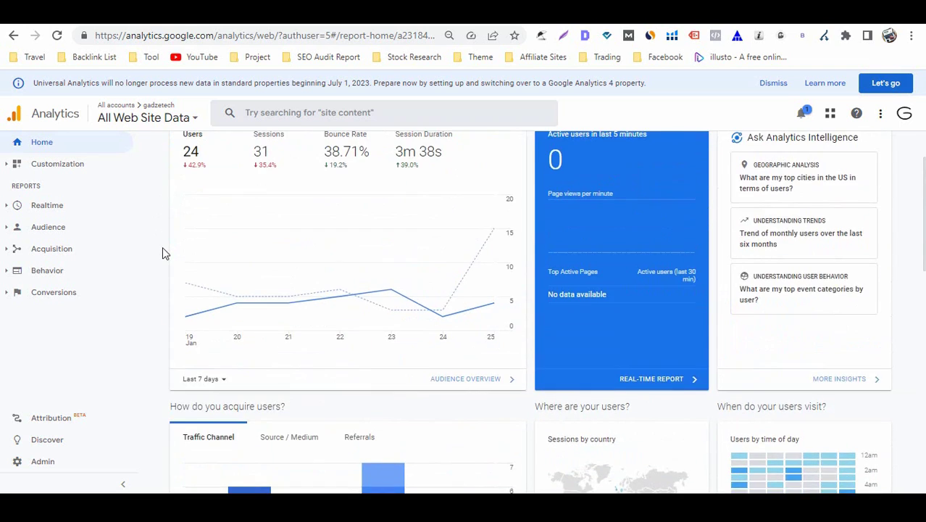
{"action": "scroll", "coordinate": [162, 251], "scroll_direction": "up", "scroll_amount": 1}
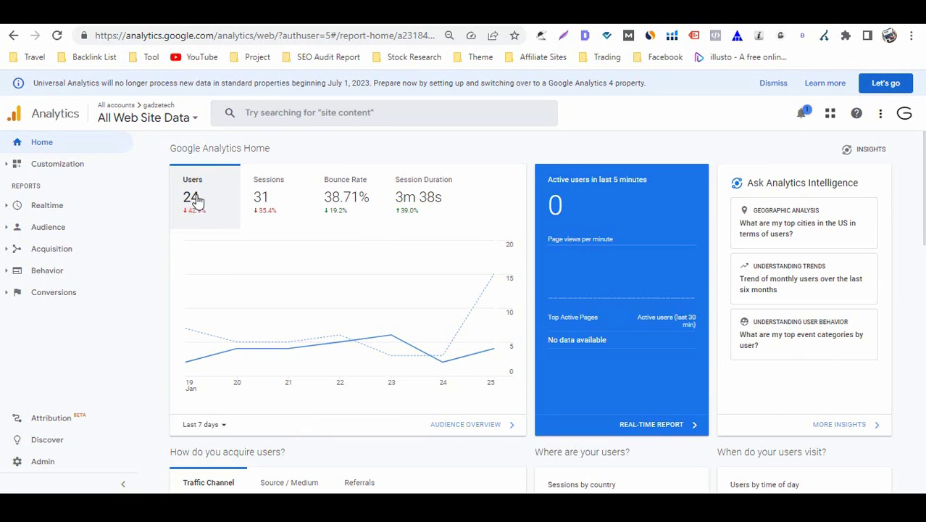
{"action": "scroll", "coordinate": [179, 229], "scroll_direction": "down", "scroll_amount": 4}
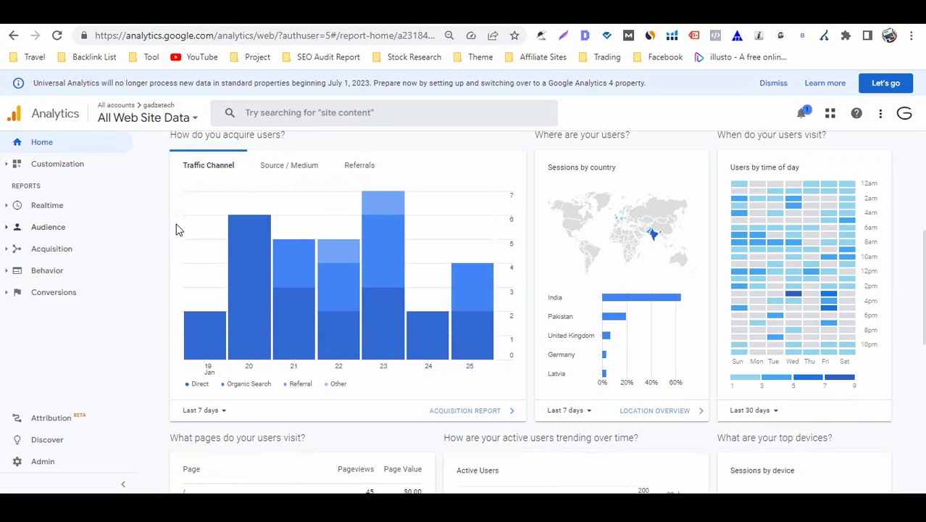
{"action": "mouse_move", "coordinate": [252, 201]}
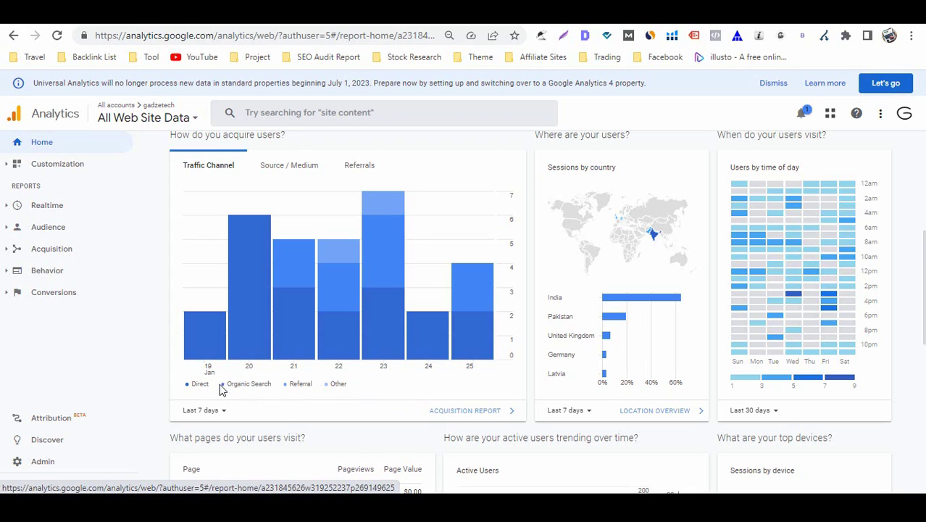
{"action": "mouse_move", "coordinate": [255, 323]}
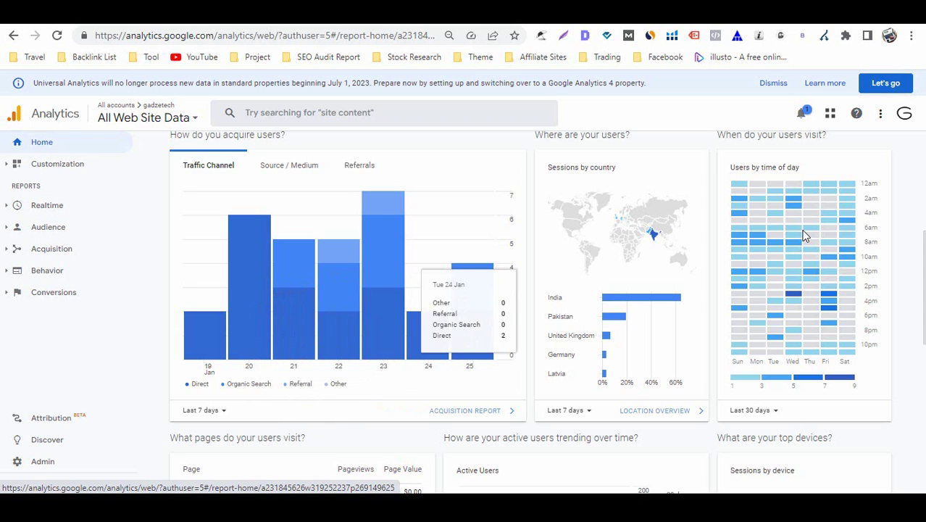
Step: Examine the Home cards for sessions by country, users by time of day and most visited pages, highlighting the the-best-vpn-that-unblocks-netflix page path
{"action": "scroll", "coordinate": [630, 326], "scroll_direction": "down", "scroll_amount": 1}
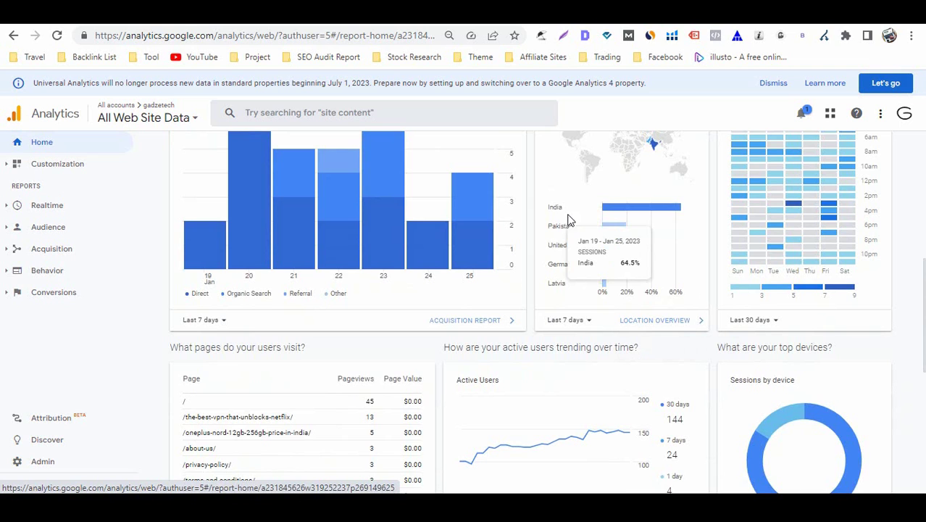
{"action": "scroll", "coordinate": [840, 156], "scroll_direction": "up", "scroll_amount": 1}
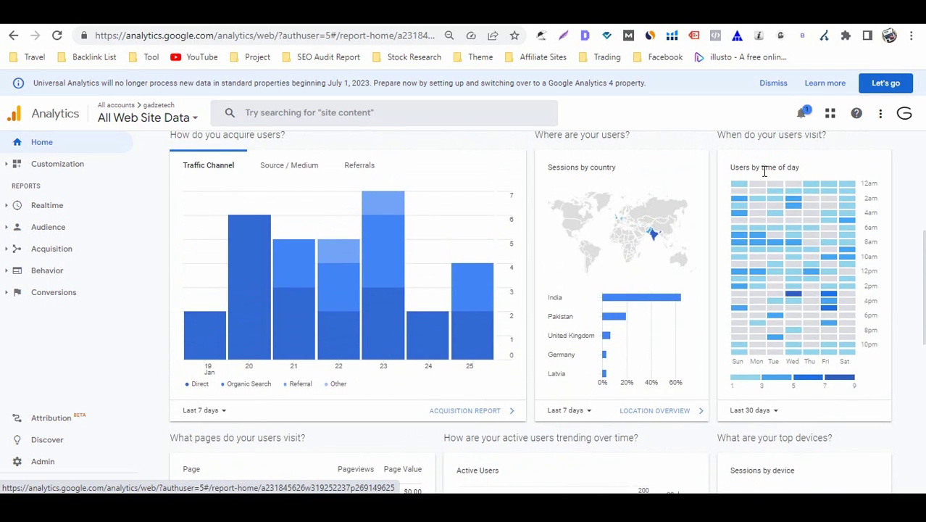
{"action": "scroll", "coordinate": [832, 339], "scroll_direction": "down", "scroll_amount": 2}
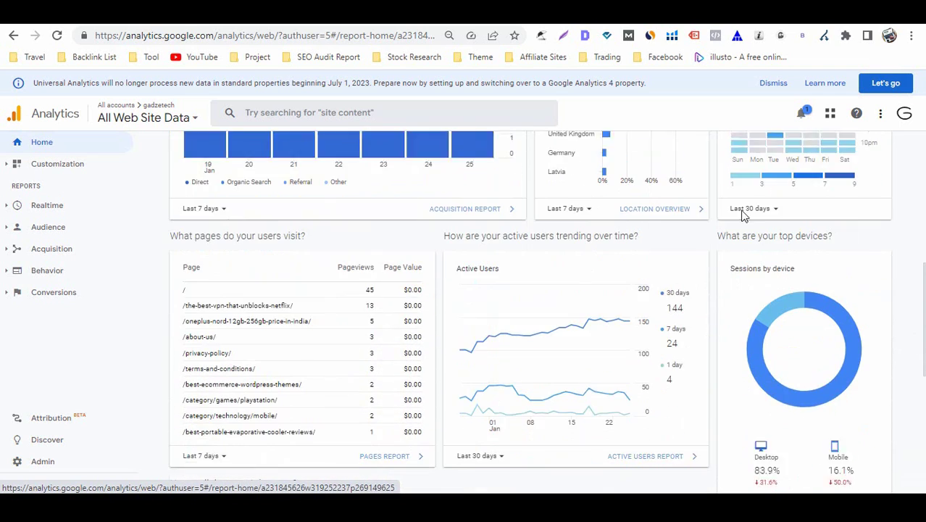
{"action": "scroll", "coordinate": [188, 239], "scroll_direction": "down", "scroll_amount": 1}
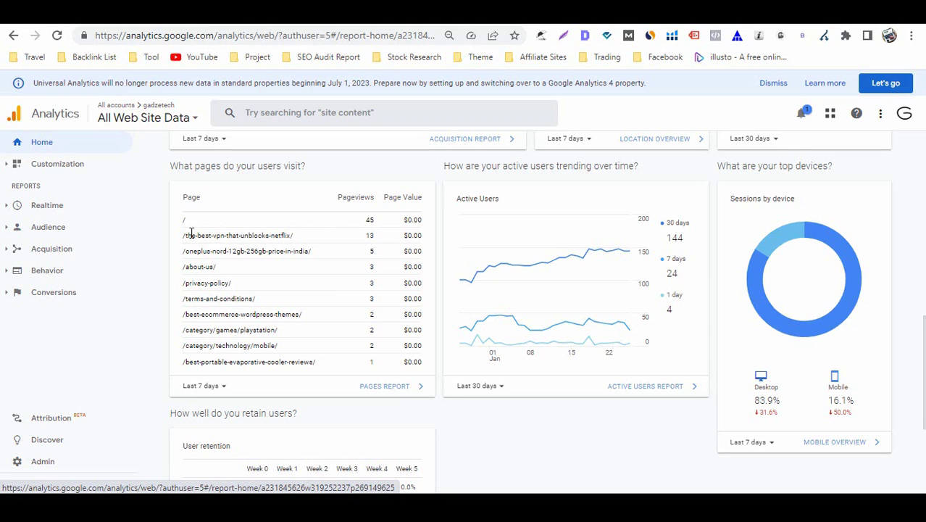
{"action": "left_click_drag", "start_coordinate": [186, 236], "coordinate": [295, 234]}
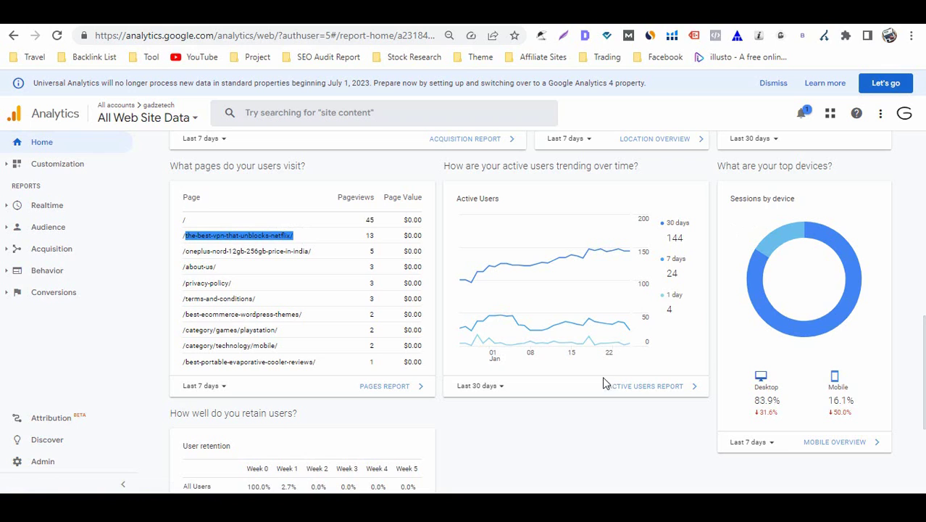
Step: Examine the Home cards for sessions by device and user retention, and return to the overview metrics
{"action": "scroll", "coordinate": [579, 388], "scroll_direction": "down", "scroll_amount": 1}
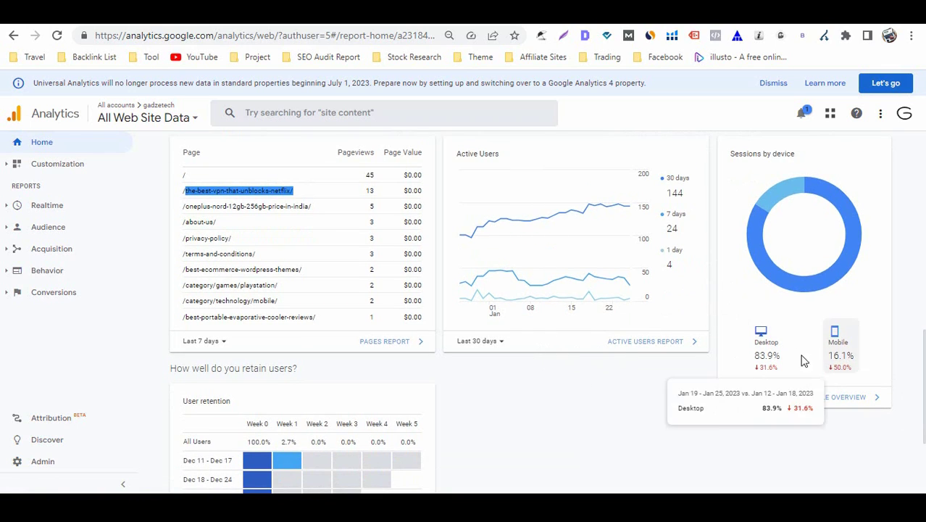
{"action": "scroll", "coordinate": [818, 356], "scroll_direction": "down", "scroll_amount": 1}
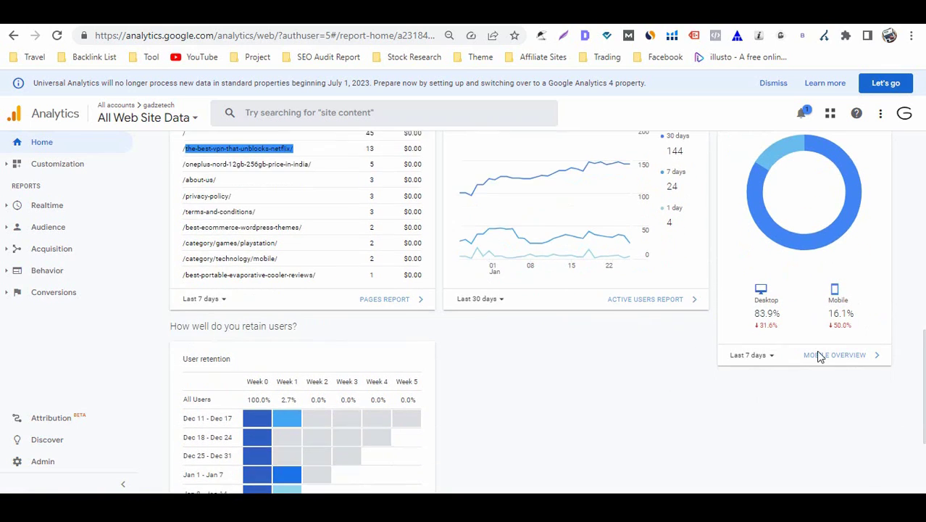
{"action": "scroll", "coordinate": [803, 319], "scroll_direction": "up", "scroll_amount": 1}
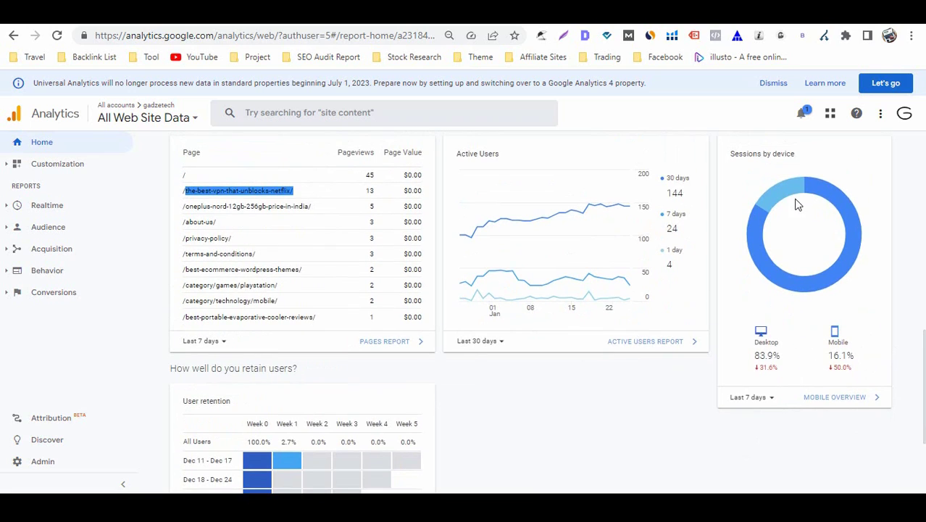
{"action": "mouse_move", "coordinate": [760, 342]}
{"action": "scroll", "coordinate": [839, 334], "scroll_direction": "down", "scroll_amount": 3}
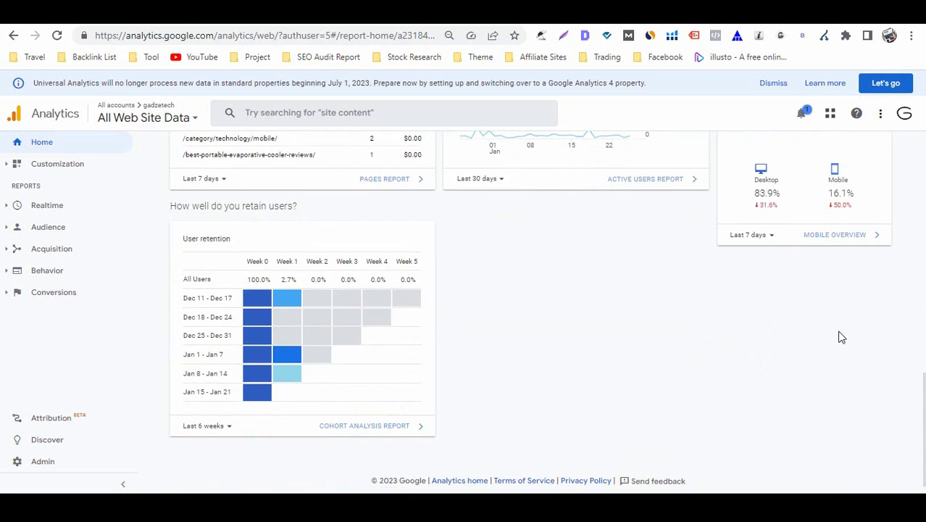
{"action": "scroll", "coordinate": [218, 217], "scroll_direction": "up", "scroll_amount": 10}
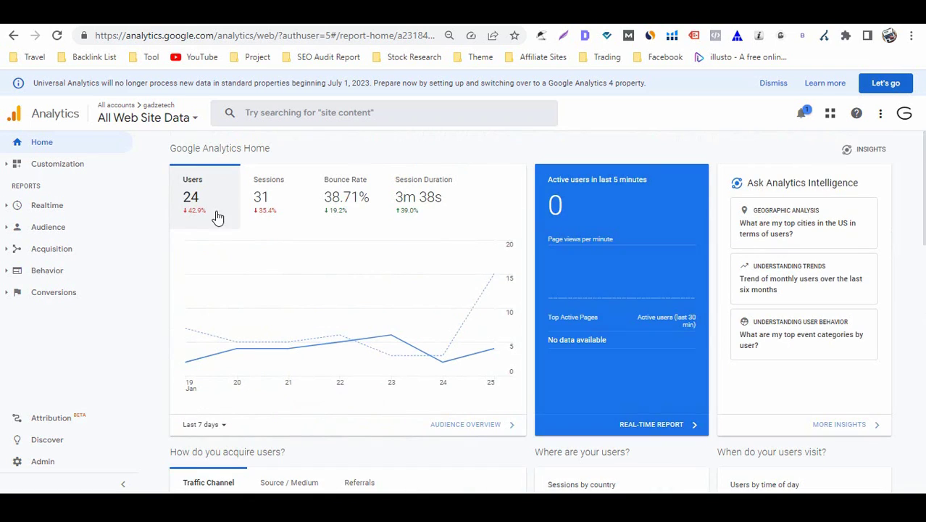
Step: Open the Audience reports for Age and Gender demographics and for geographic Location
{"action": "left_click", "coordinate": [19, 227]}
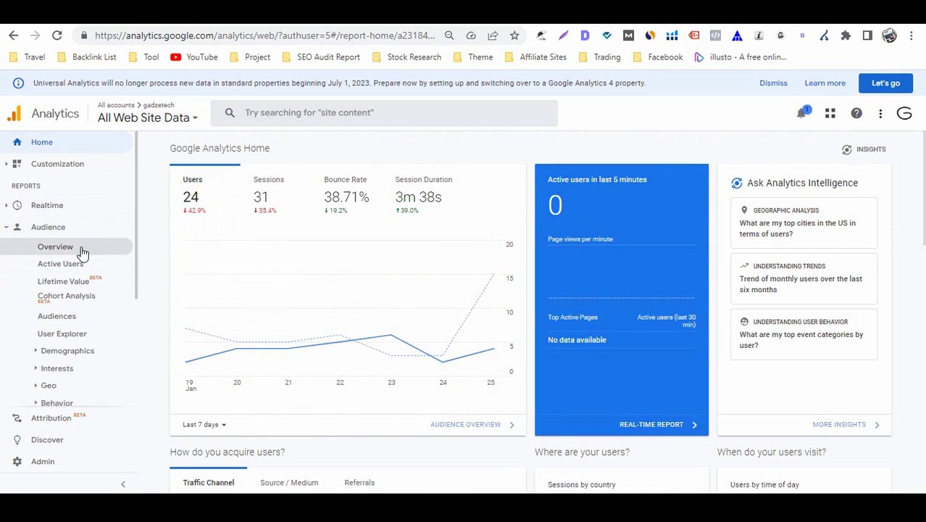
{"action": "scroll", "coordinate": [32, 326], "scroll_direction": "down", "scroll_amount": 1}
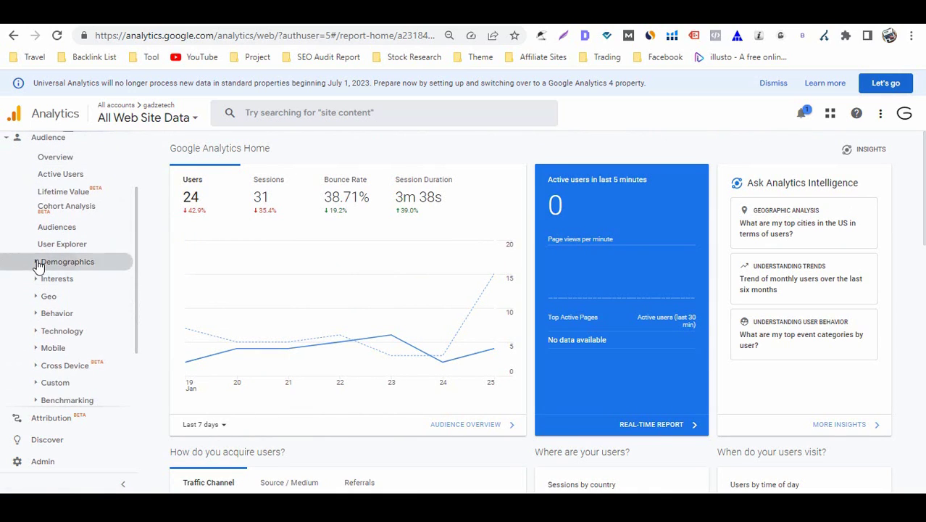
{"action": "left_click", "coordinate": [38, 265]}
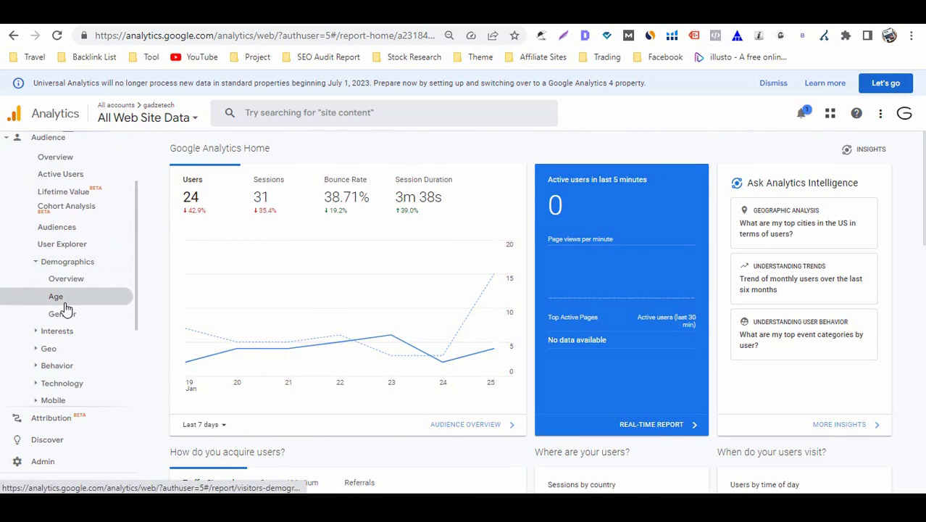
{"action": "left_click", "coordinate": [65, 305]}
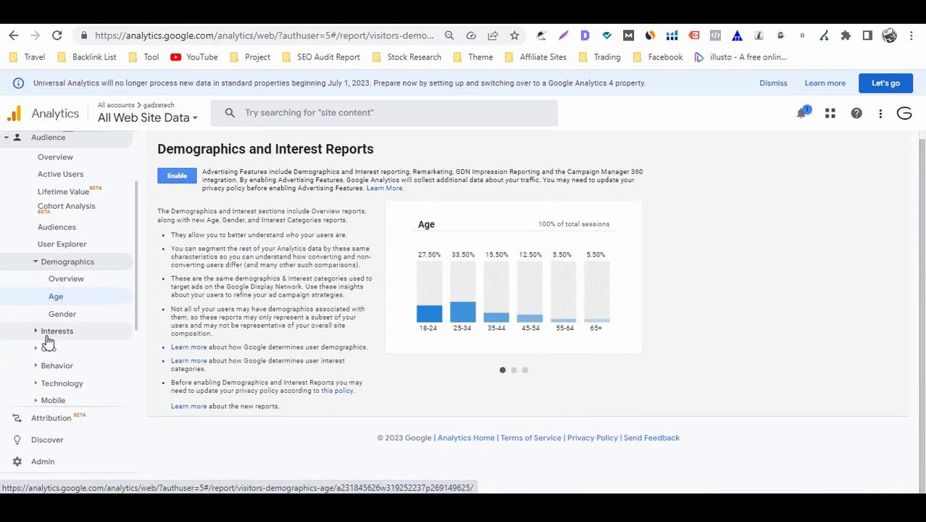
{"action": "left_click", "coordinate": [65, 319]}
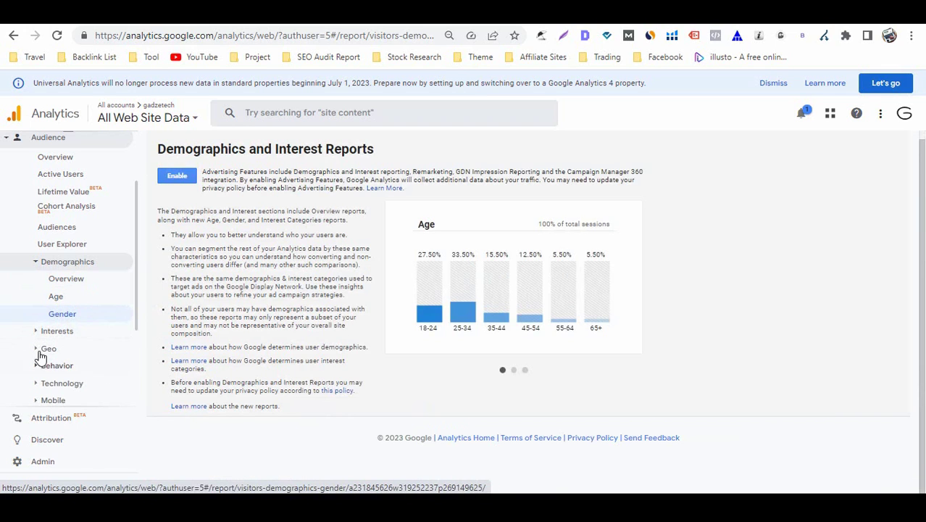
{"action": "left_click", "coordinate": [44, 349]}
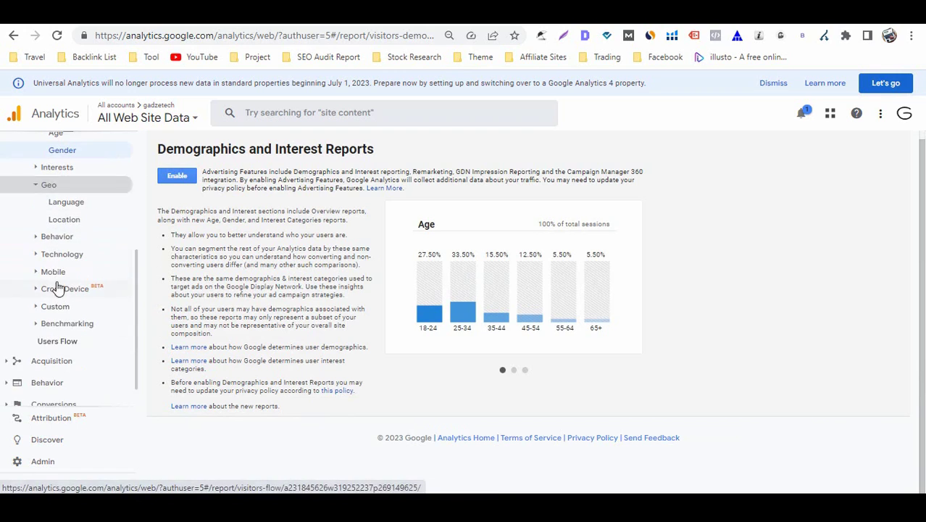
{"action": "left_click", "coordinate": [85, 219]}
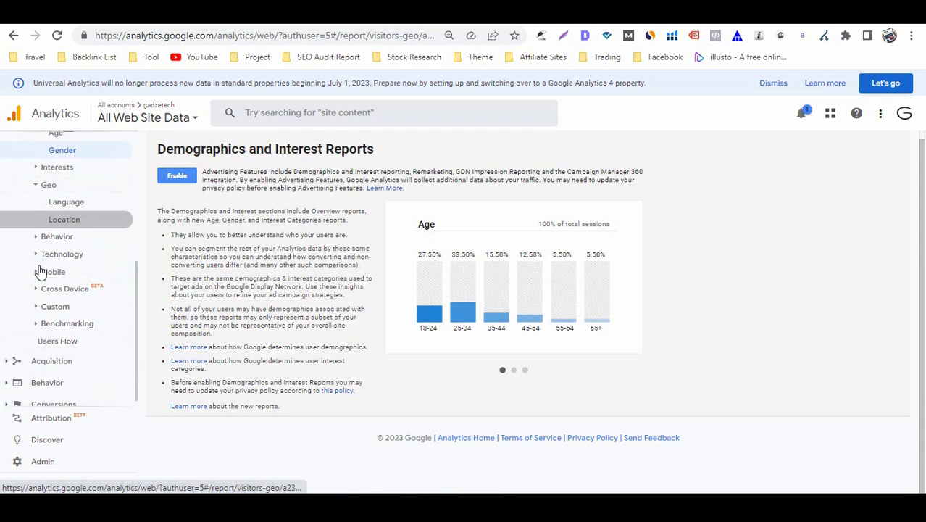
Step: View the Acquisition reports, opening Channels under All Traffic and the Social overview
{"action": "left_click", "coordinate": [9, 355]}
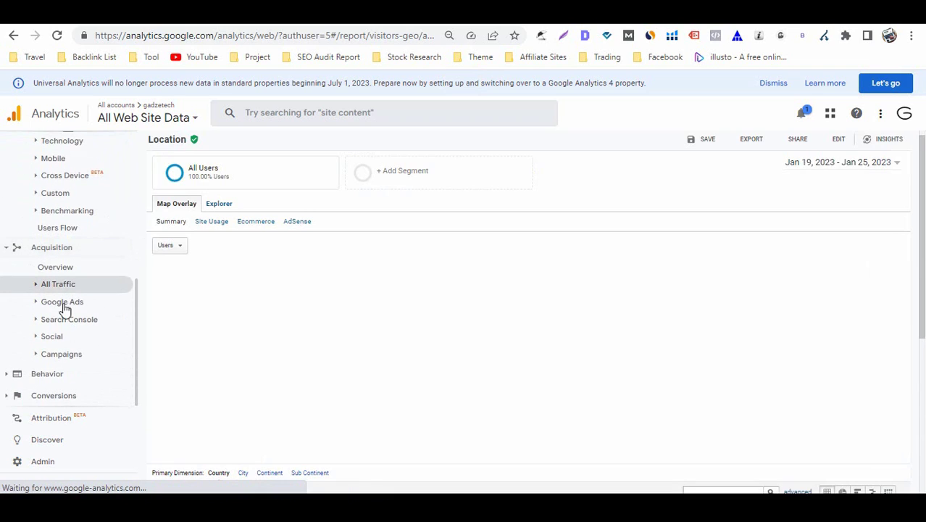
{"action": "left_click", "coordinate": [55, 285]}
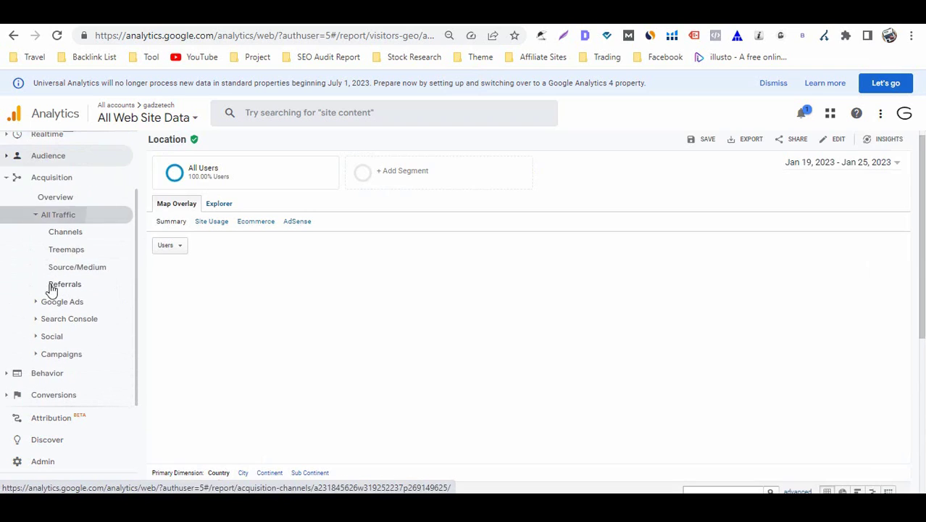
{"action": "left_click", "coordinate": [75, 233]}
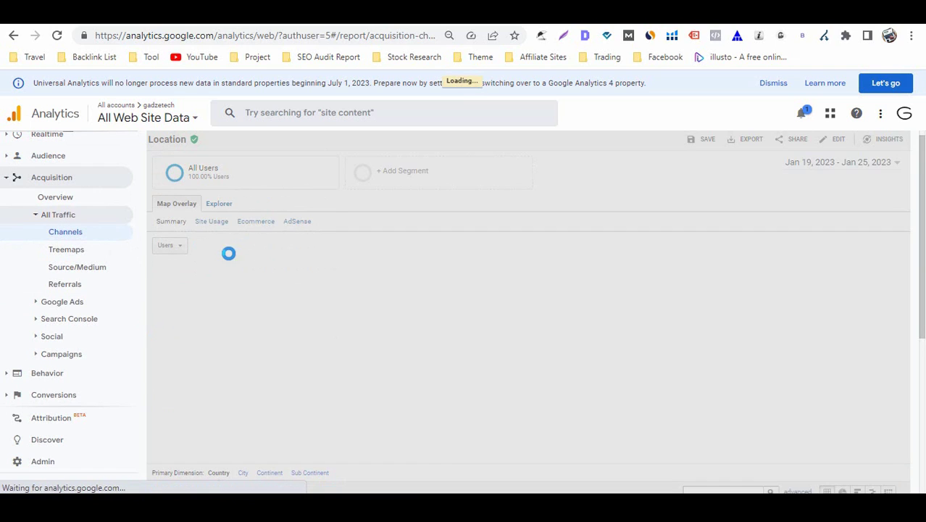
{"action": "scroll", "coordinate": [227, 303], "scroll_direction": "down", "scroll_amount": 5}
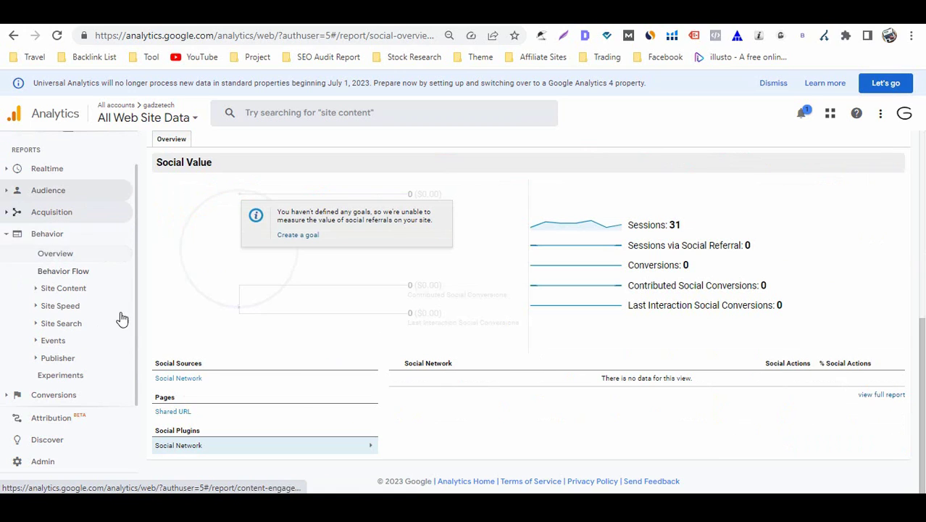
Step: Open the Behavior Flow report and examine the visitor paths from landing pages through each interaction
{"action": "left_click", "coordinate": [87, 272]}
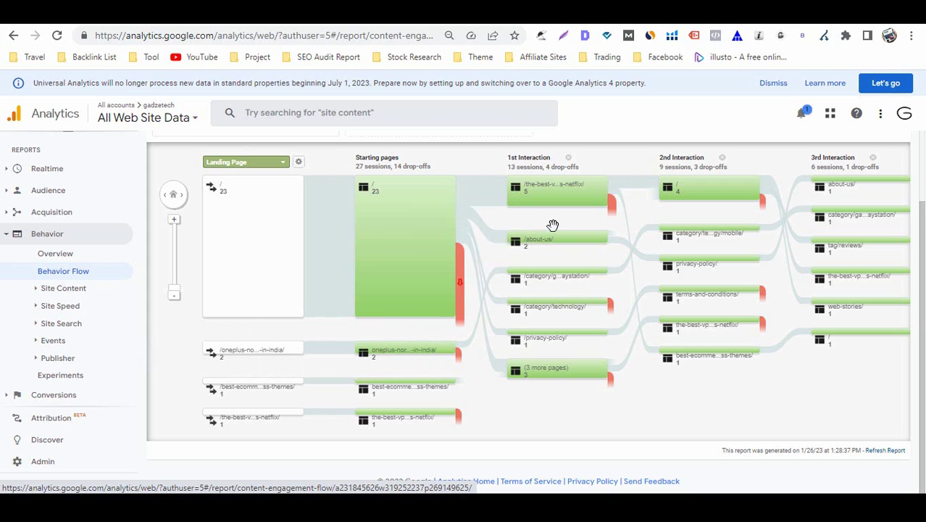
{"action": "scroll", "coordinate": [478, 369], "scroll_direction": "up", "scroll_amount": 2}
{"action": "scroll", "coordinate": [459, 379], "scroll_direction": "down", "scroll_amount": 2}
{"action": "scroll", "coordinate": [288, 350], "scroll_direction": "up", "scroll_amount": 2}
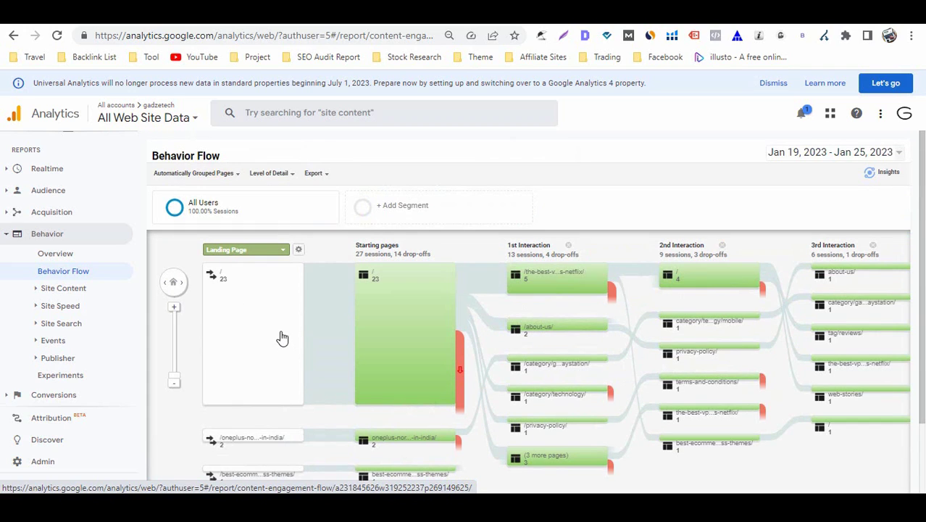
{"action": "scroll", "coordinate": [283, 334], "scroll_direction": "down", "scroll_amount": 2}
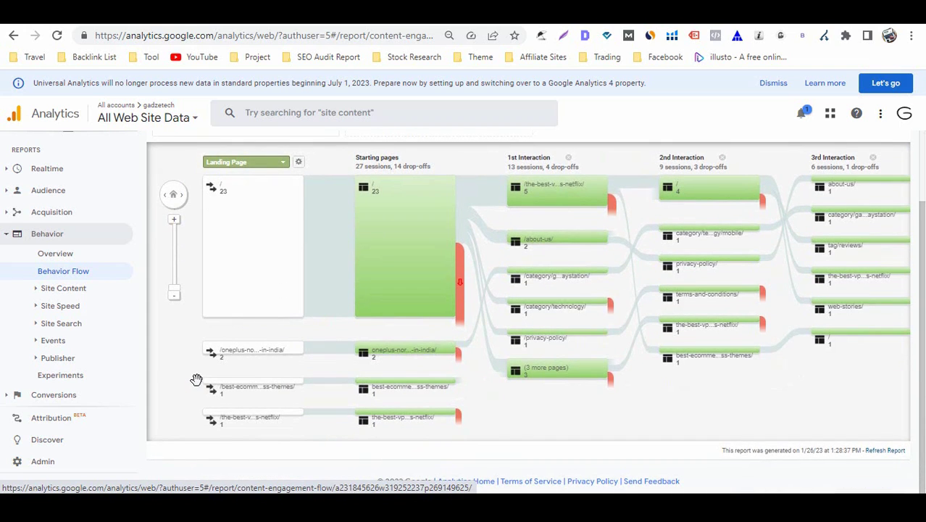
{"action": "scroll", "coordinate": [196, 379], "scroll_direction": "up", "scroll_amount": 1}
Step: Go to the Audience Overview report and add the Organic Traffic segment alongside All Users
{"action": "key", "text": "alt+Left"}
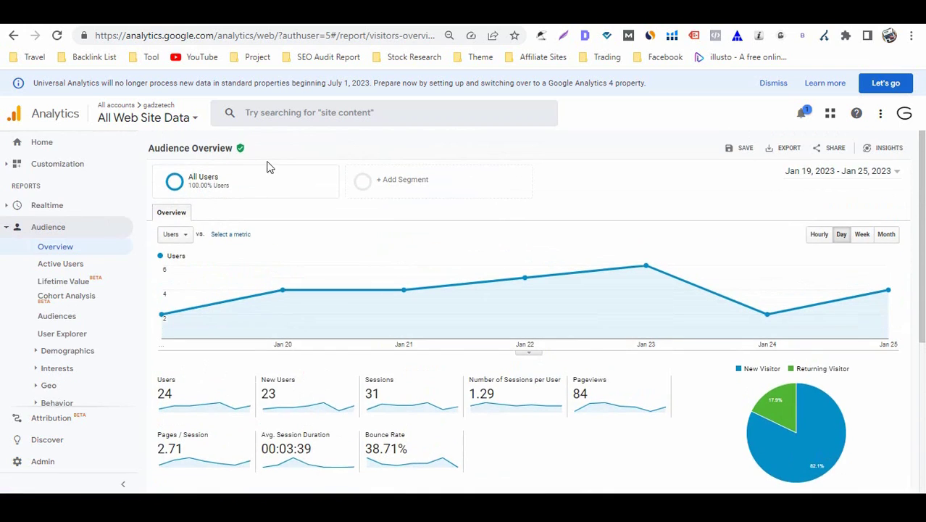
{"action": "left_click", "coordinate": [276, 185]}
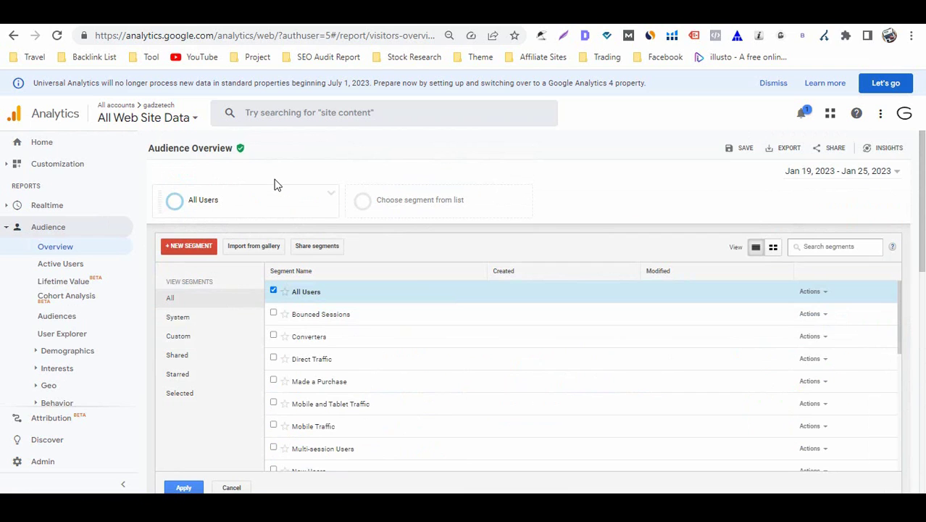
{"action": "scroll", "coordinate": [385, 331], "scroll_direction": "down", "scroll_amount": 4}
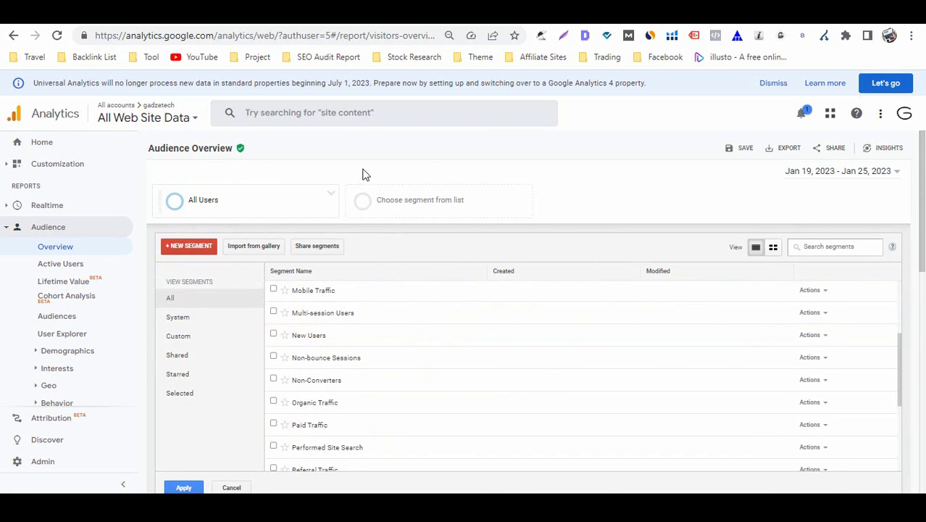
{"action": "scroll", "coordinate": [359, 189], "scroll_direction": "down", "scroll_amount": 1}
{"action": "scroll", "coordinate": [341, 255], "scroll_direction": "down", "scroll_amount": 1}
{"action": "scroll", "coordinate": [339, 255], "scroll_direction": "down", "scroll_amount": 1}
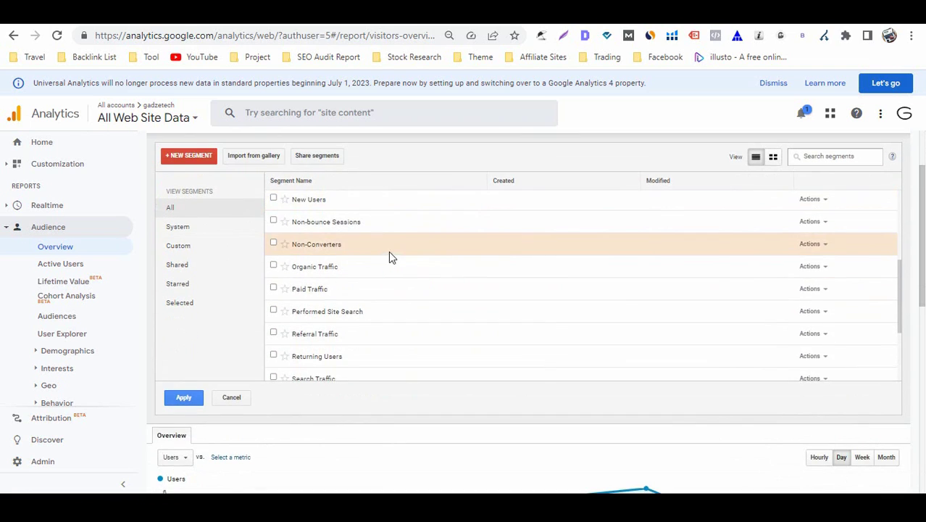
{"action": "left_click", "coordinate": [273, 265]}
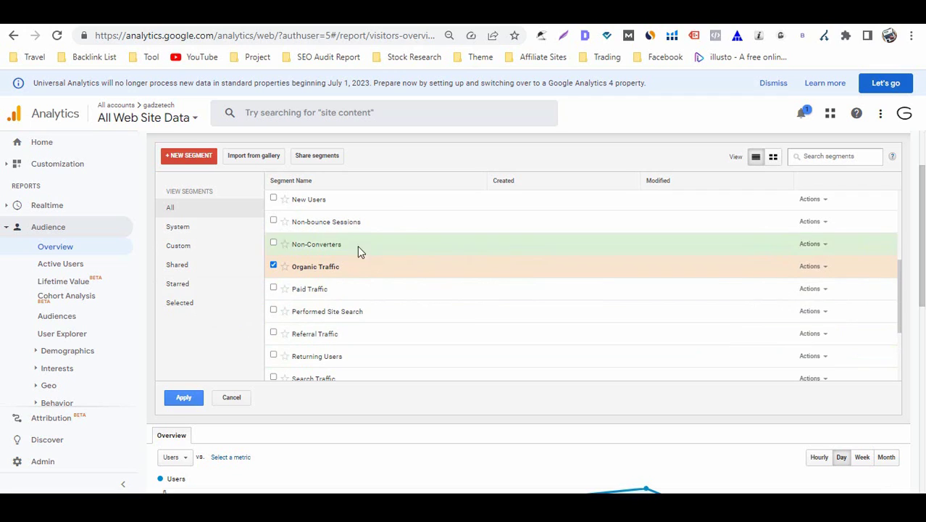
{"action": "left_click", "coordinate": [184, 397]}
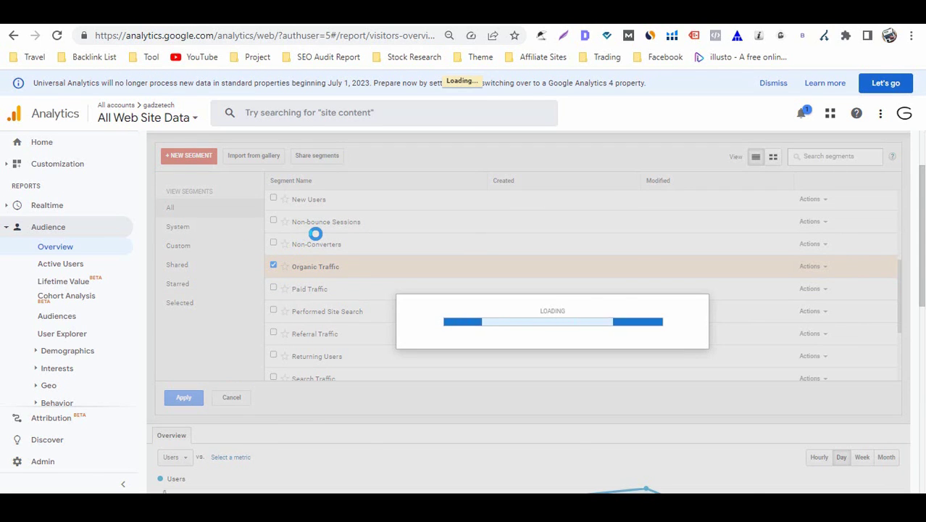
Step: Compare the All Users and Organic Traffic segments across the users chart, metrics and visitor pie charts
{"action": "scroll", "coordinate": [247, 263], "scroll_direction": "down", "scroll_amount": 2}
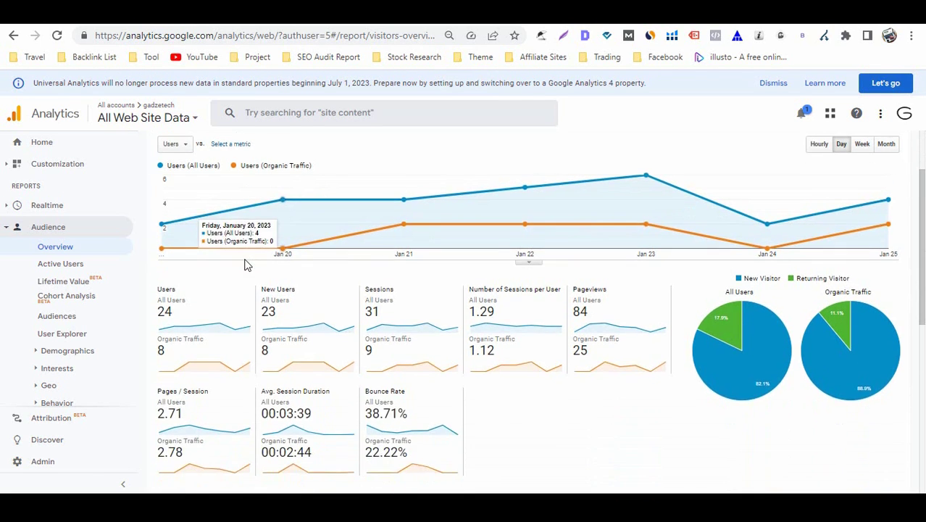
{"action": "scroll", "coordinate": [248, 262], "scroll_direction": "up", "scroll_amount": 2}
{"action": "mouse_move", "coordinate": [434, 182]}
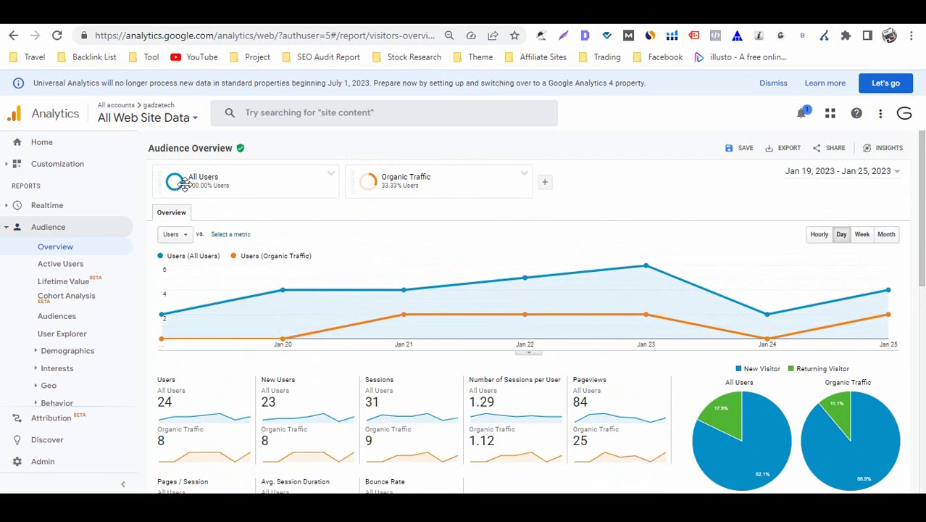
{"action": "scroll", "coordinate": [330, 378], "scroll_direction": "down", "scroll_amount": 1}
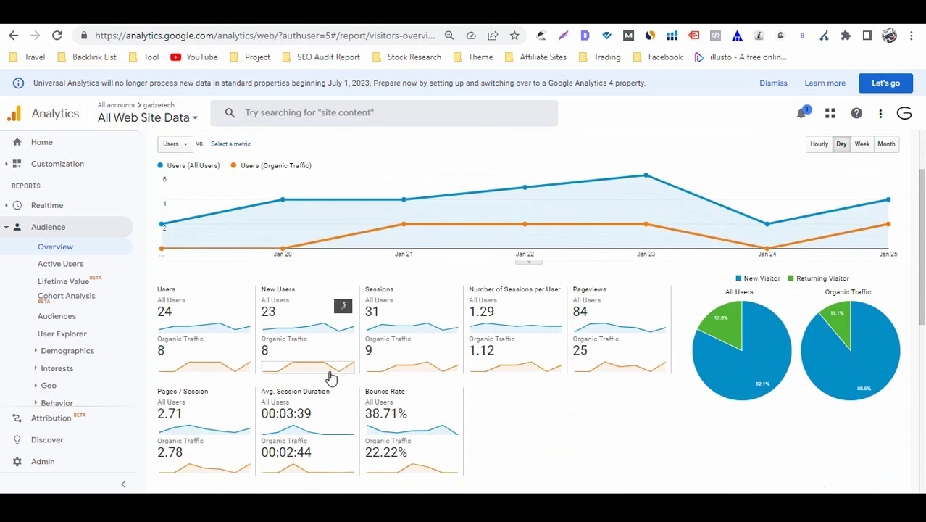
{"action": "scroll", "coordinate": [264, 219], "scroll_direction": "up", "scroll_amount": 1}
{"action": "scroll", "coordinate": [264, 219], "scroll_direction": "up", "scroll_amount": 1}
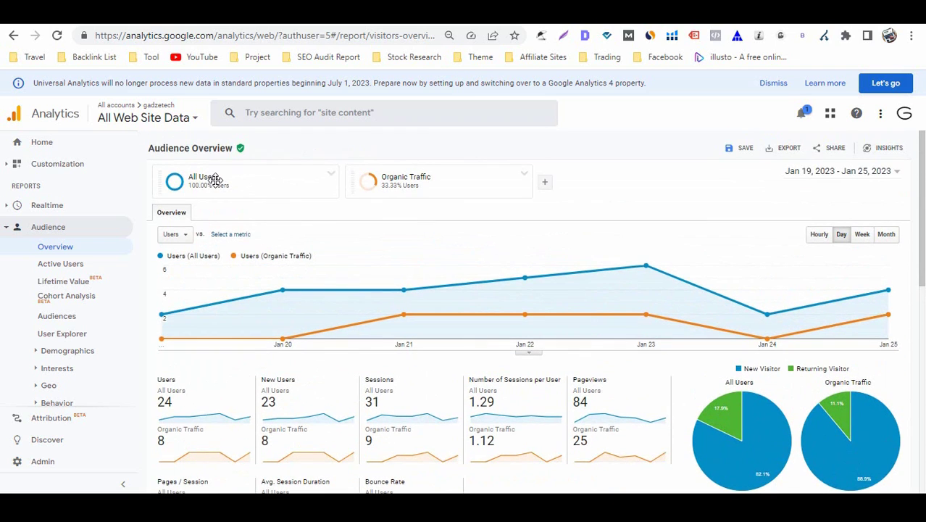
{"action": "mouse_move", "coordinate": [273, 270]}
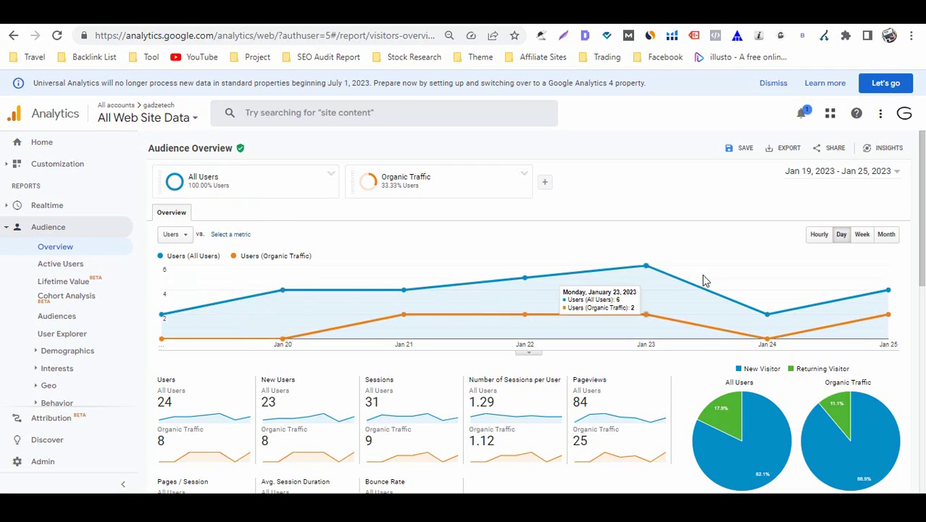
Step: Try to replace the All Users and Organic Traffic segments with the Search Traffic segment in the Audience Overview report
{"action": "mouse_move", "coordinate": [406, 328]}
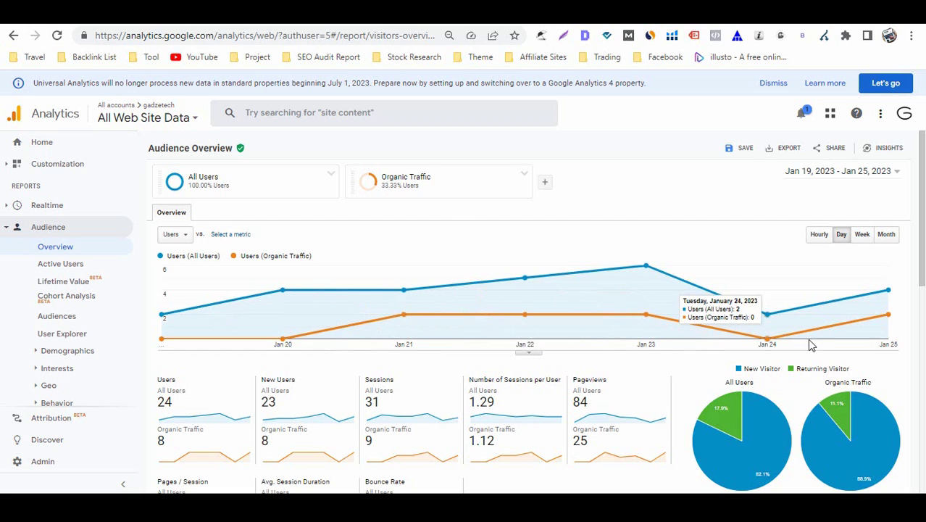
{"action": "left_click", "coordinate": [321, 178]}
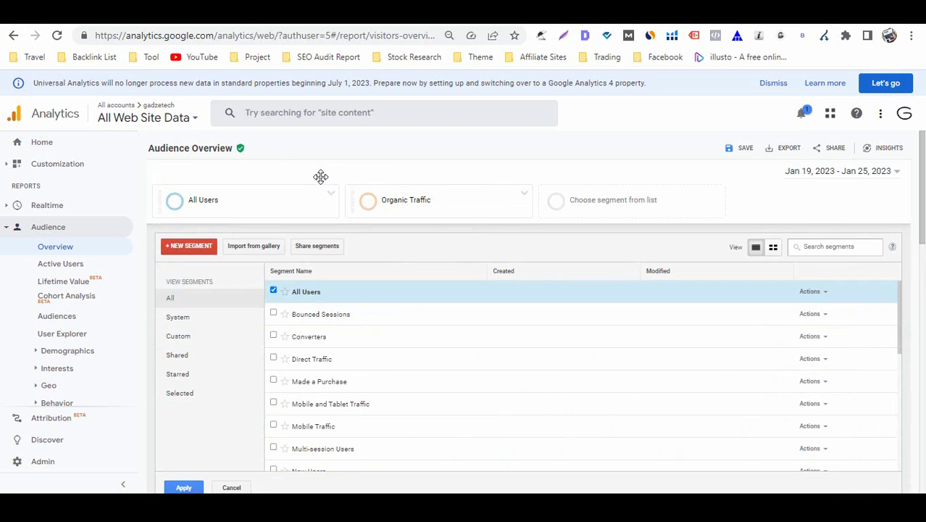
{"action": "left_click", "coordinate": [274, 291]}
{"action": "scroll", "coordinate": [368, 362], "scroll_direction": "down", "scroll_amount": 3}
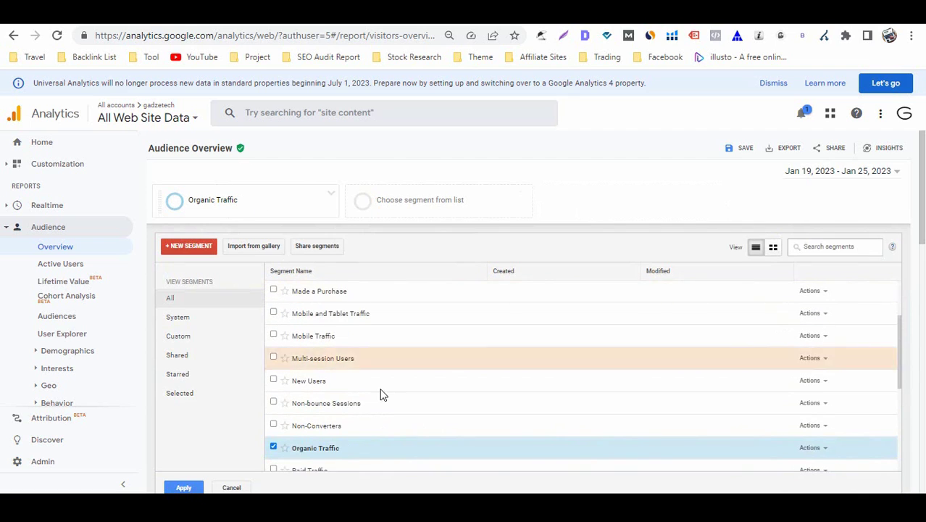
{"action": "scroll", "coordinate": [320, 448], "scroll_direction": "down", "scroll_amount": 2}
{"action": "left_click", "coordinate": [273, 311]}
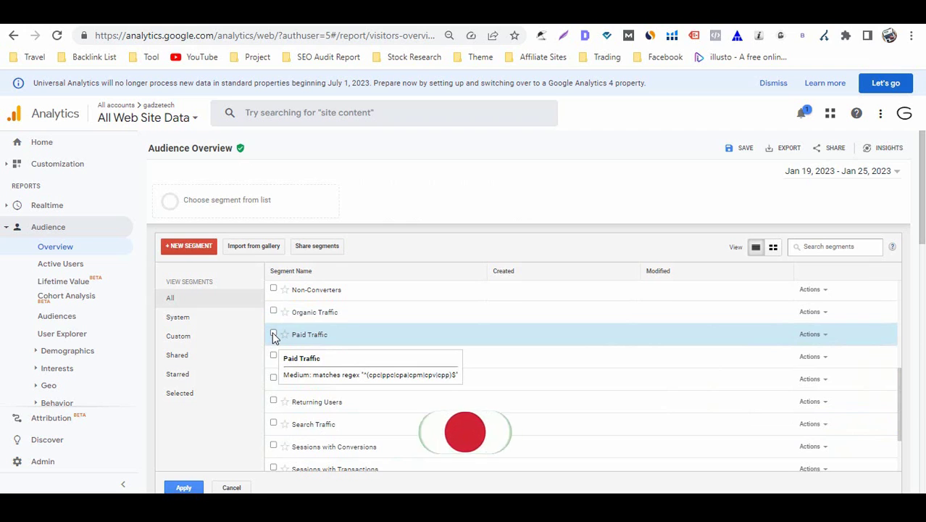
{"action": "scroll", "coordinate": [274, 336], "scroll_direction": "down", "scroll_amount": 2}
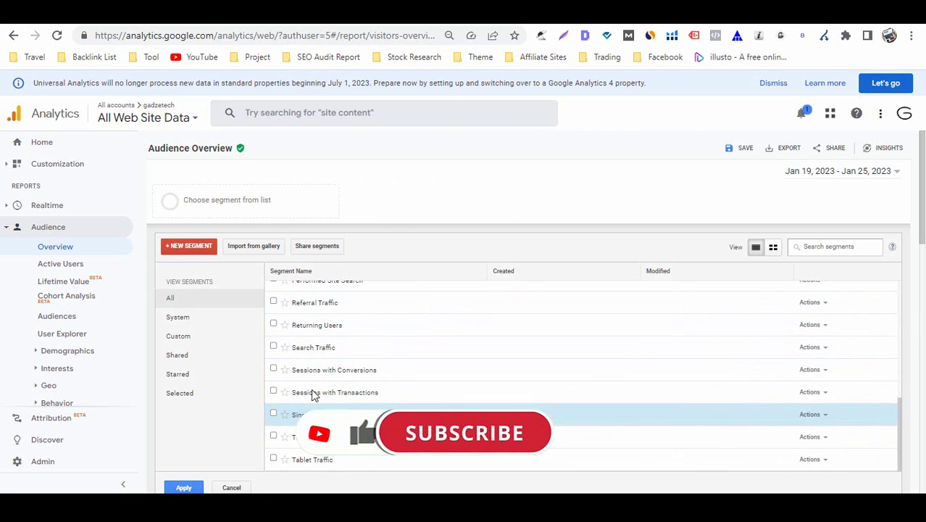
{"action": "left_click", "coordinate": [273, 347]}
{"action": "scroll", "coordinate": [271, 341], "scroll_direction": "down", "scroll_amount": 2}
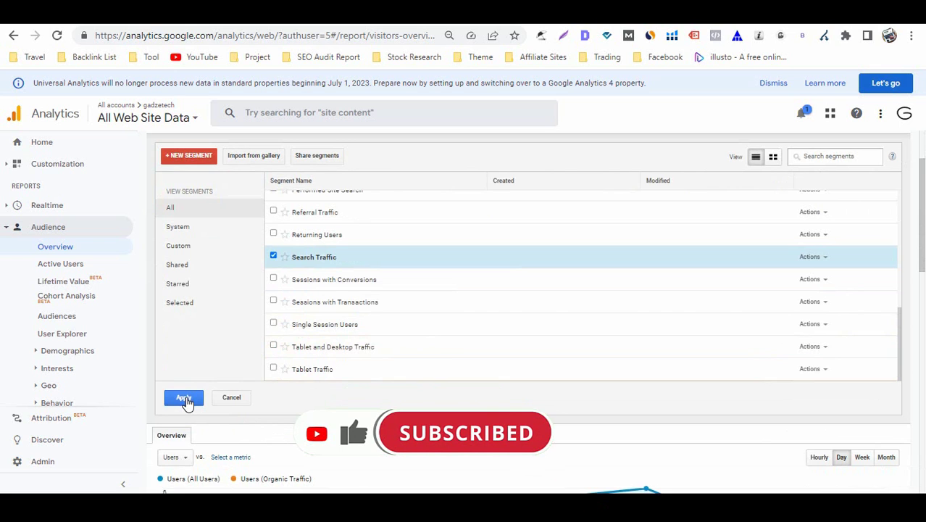
{"action": "left_click", "coordinate": [187, 400]}
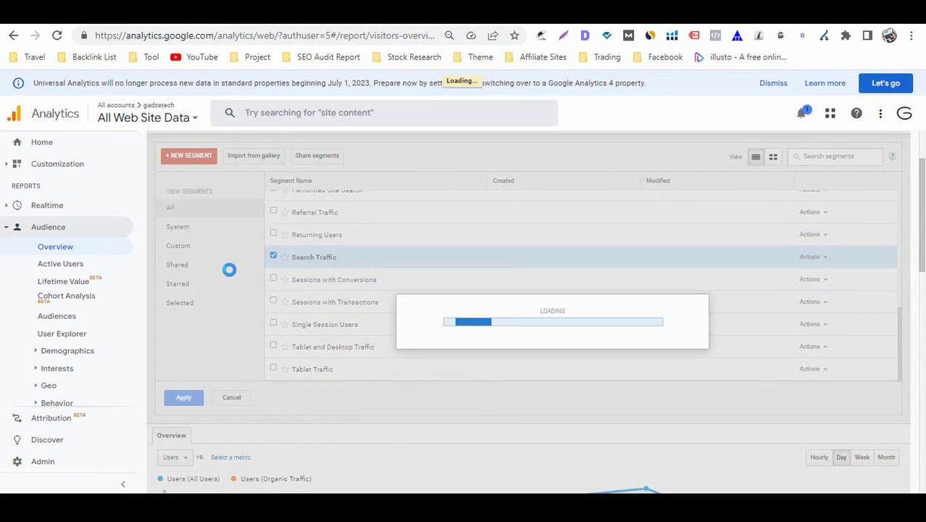
Step: Examine the Audience Overview report's country breakdown, segment metrics and users chart for All Users and Organic Traffic
{"action": "scroll", "coordinate": [246, 274], "scroll_direction": "down", "scroll_amount": 5}
{"action": "scroll", "coordinate": [250, 262], "scroll_direction": "down", "scroll_amount": 2}
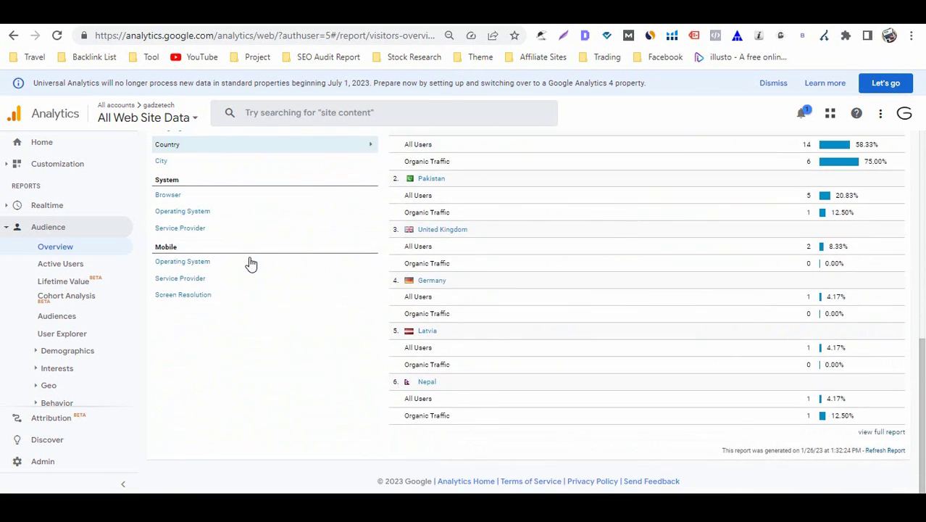
{"action": "scroll", "coordinate": [248, 263], "scroll_direction": "up", "scroll_amount": 5}
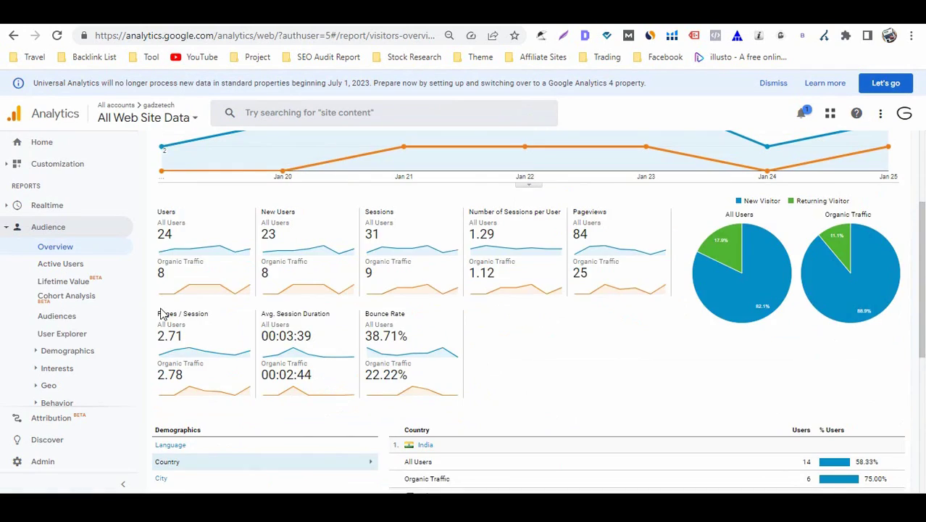
{"action": "scroll", "coordinate": [160, 315], "scroll_direction": "up", "scroll_amount": 3}
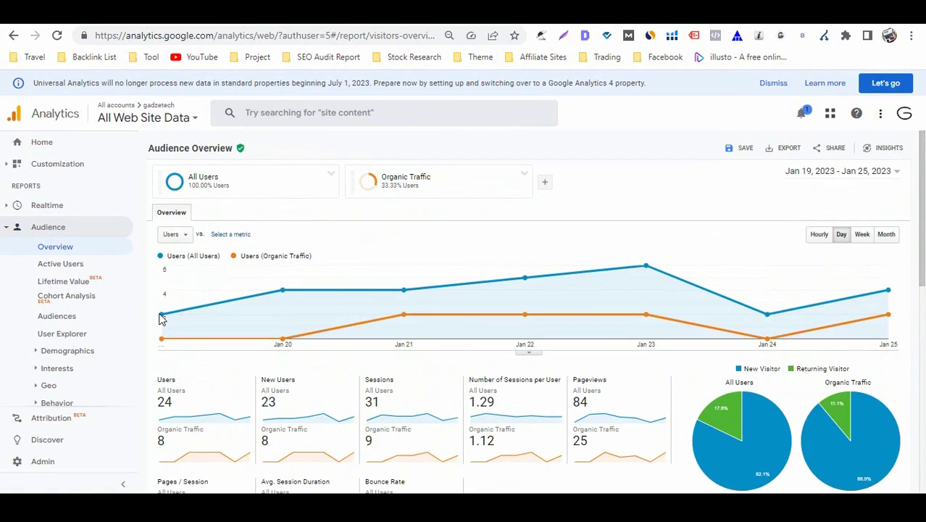